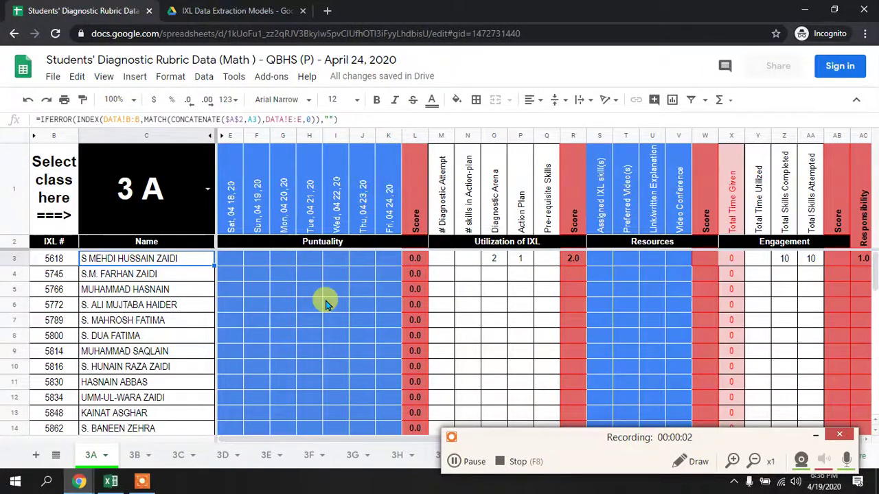
Read the P-or-A validation note on cell E3, then switch to the IXL Analytics window
left_click(230, 265)
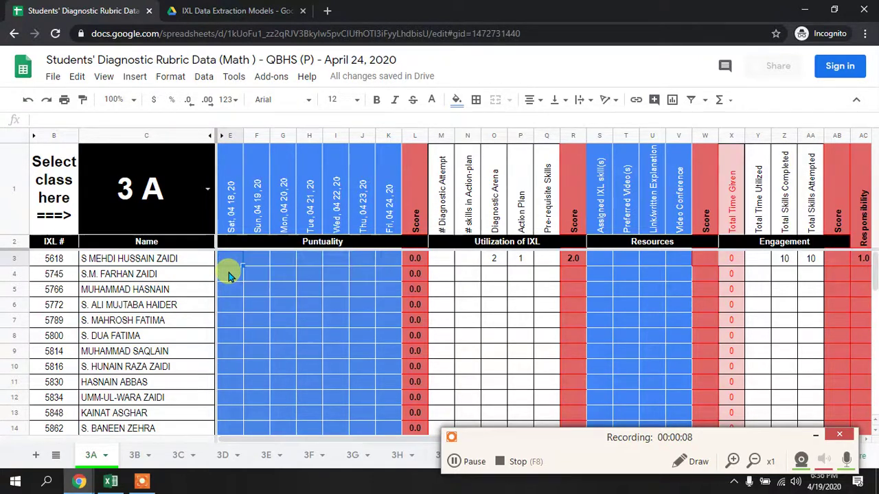
key("alt+Tab")
key("Tab")
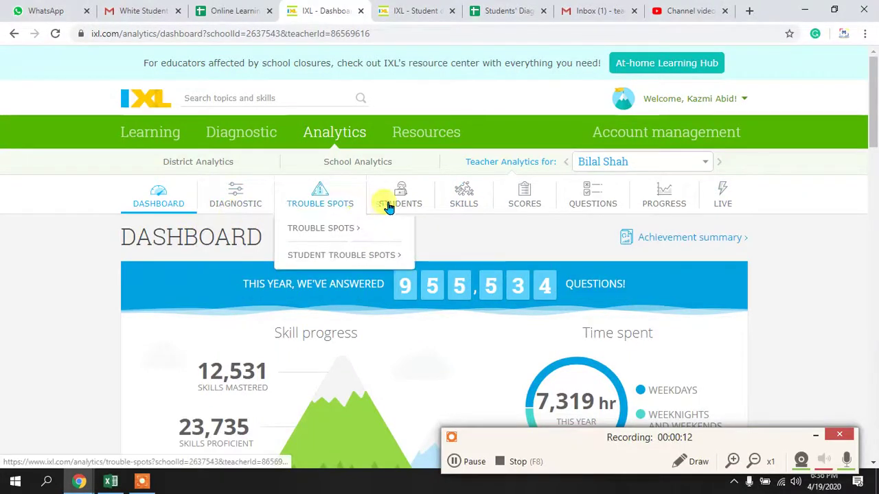
Open the Student Details report and confirm class VII-B is selected
mouse_move(393, 206)
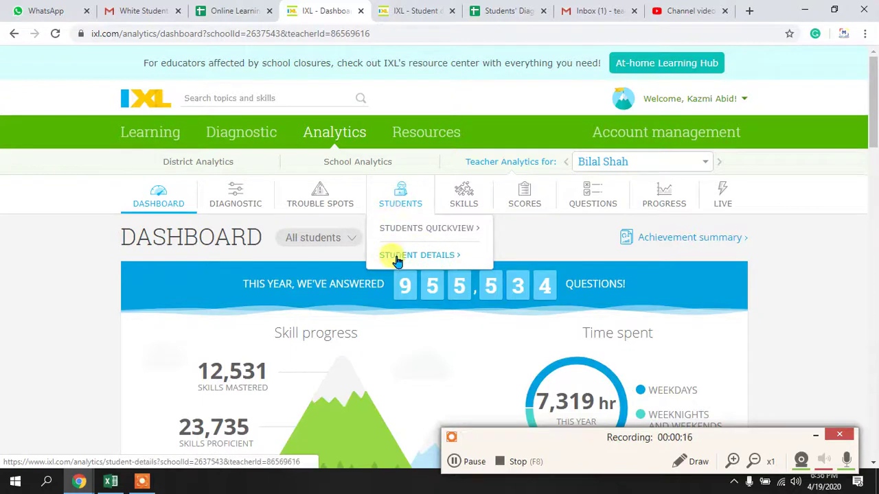
left_click(424, 259)
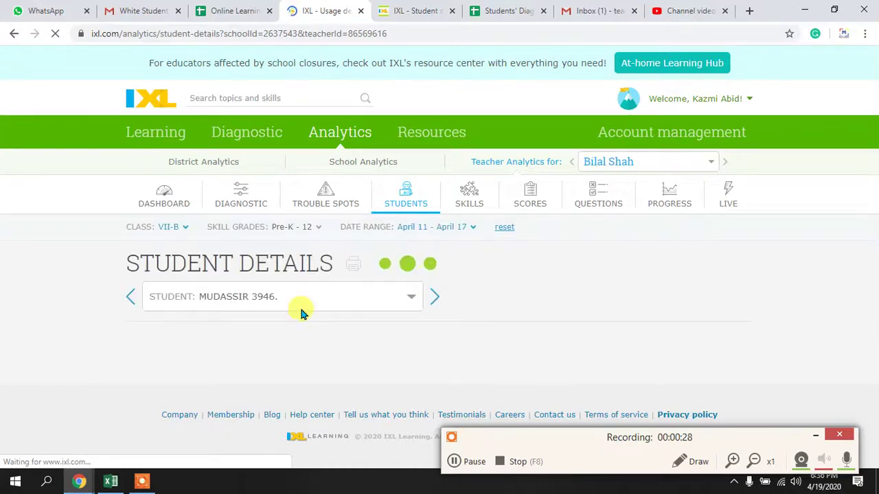
scroll(398, 339, "down", 2)
scroll(214, 227, "up", 2)
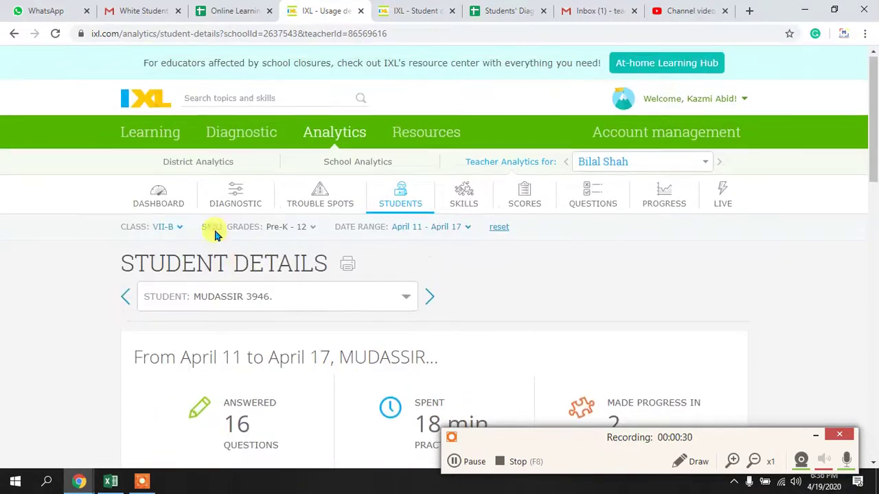
left_click(170, 227)
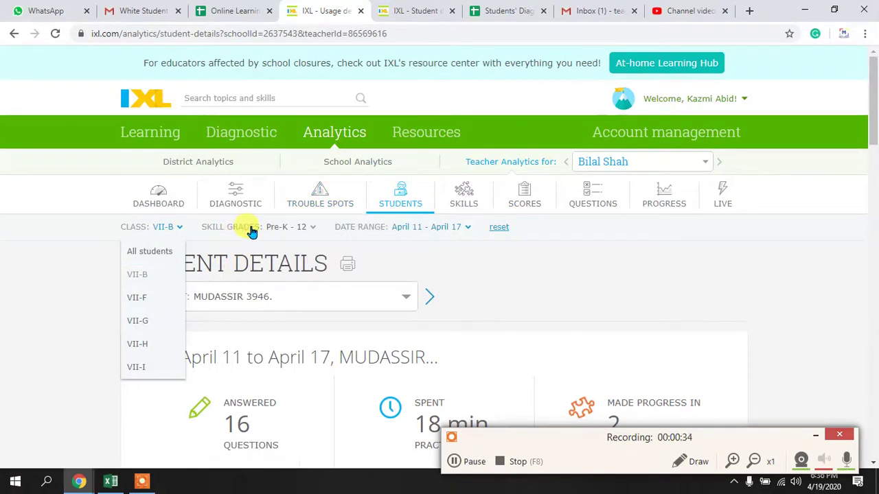
left_click(421, 255)
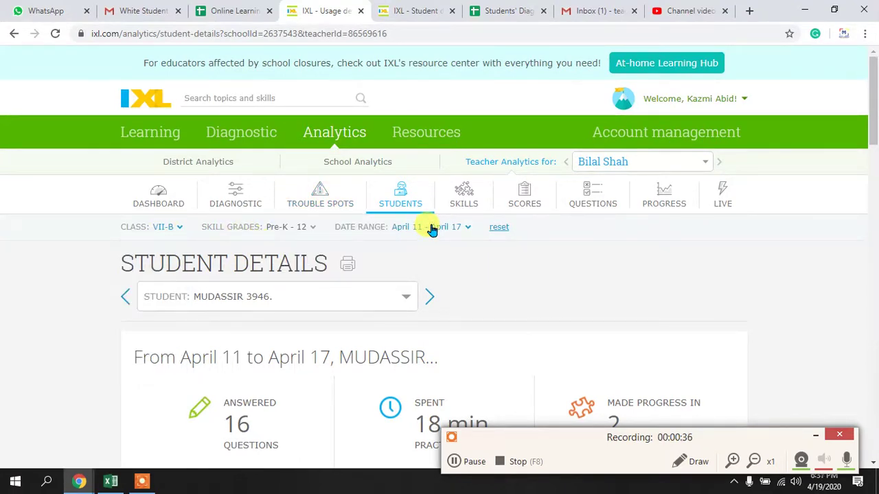
Set a custom date range starting April 11 for the report
left_click(431, 229)
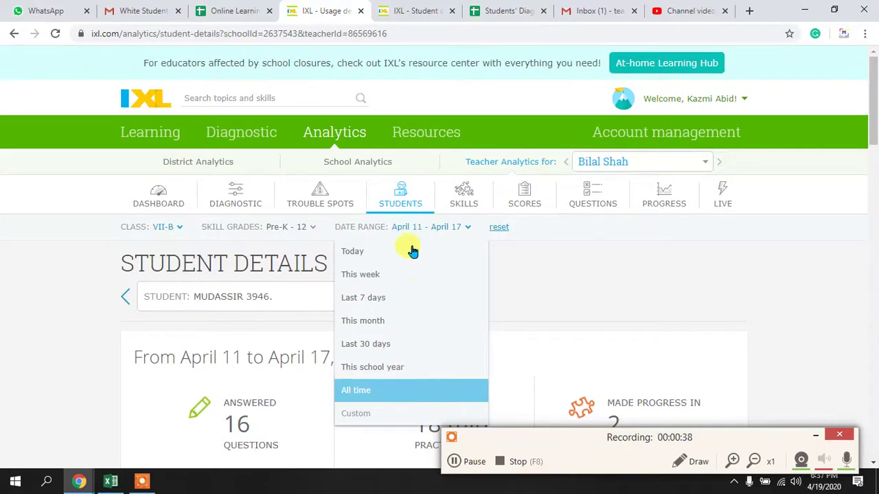
left_click(377, 414)
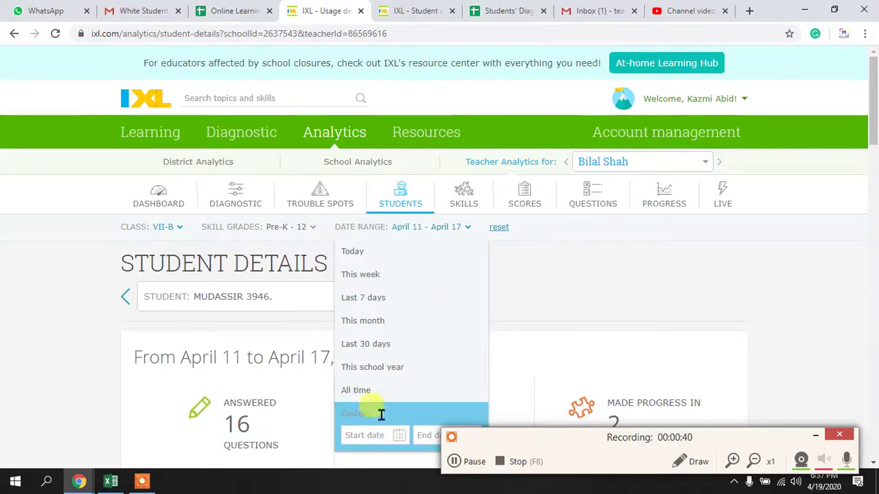
scroll(393, 320, "down", 2)
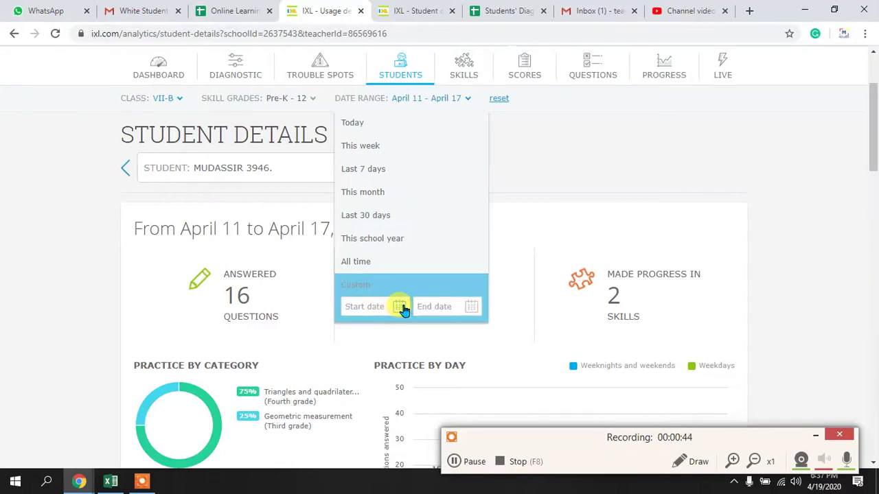
left_click(400, 307)
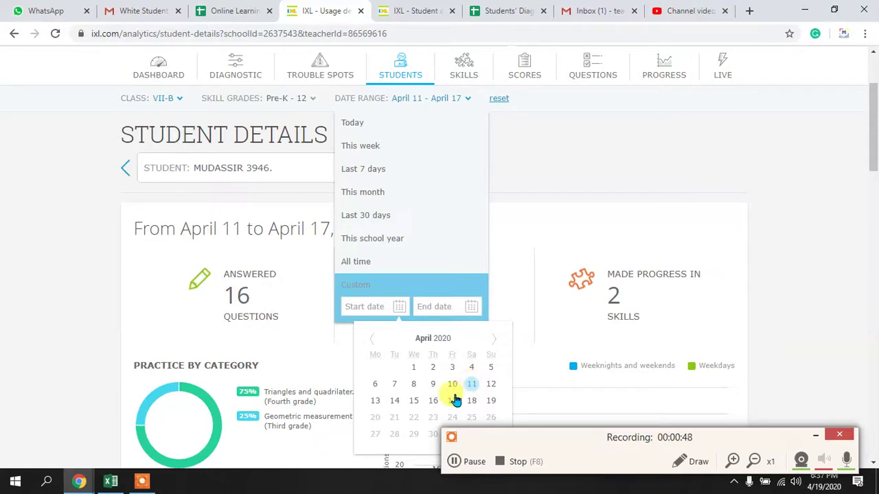
left_click(470, 384)
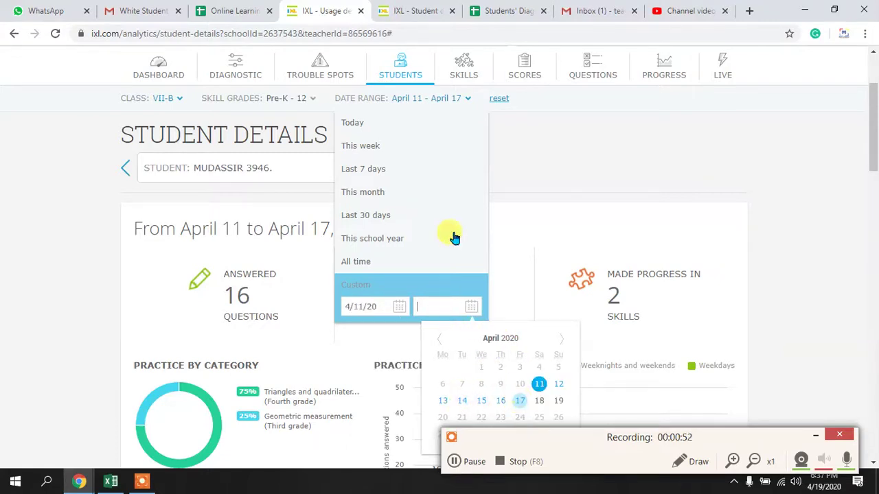
left_click(415, 112)
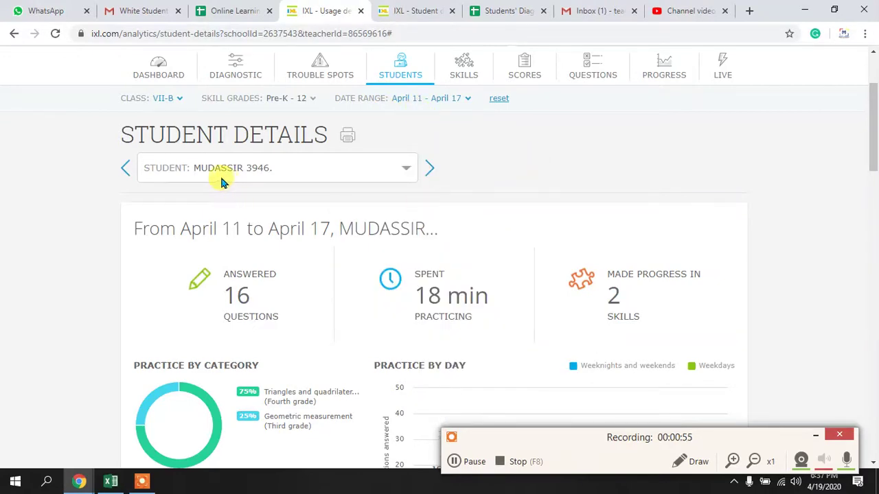
Collapse the April 11 session and select both sessions' time spans to compare them
scroll(543, 272, "down", 7)
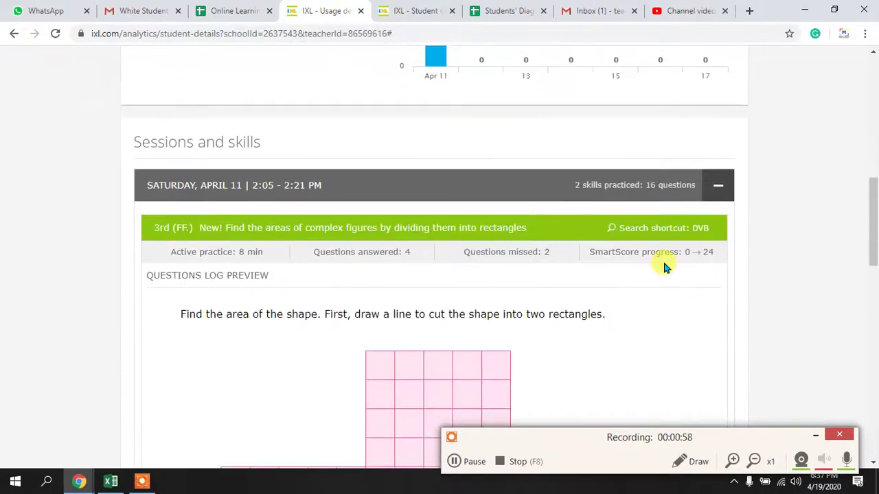
left_click(717, 186)
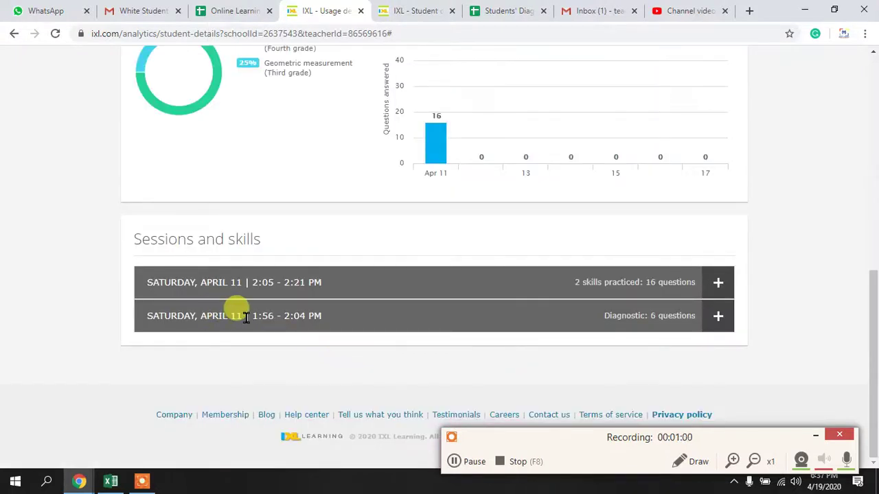
left_click_drag(248, 316, 310, 314)
left_click_drag(252, 282, 309, 284)
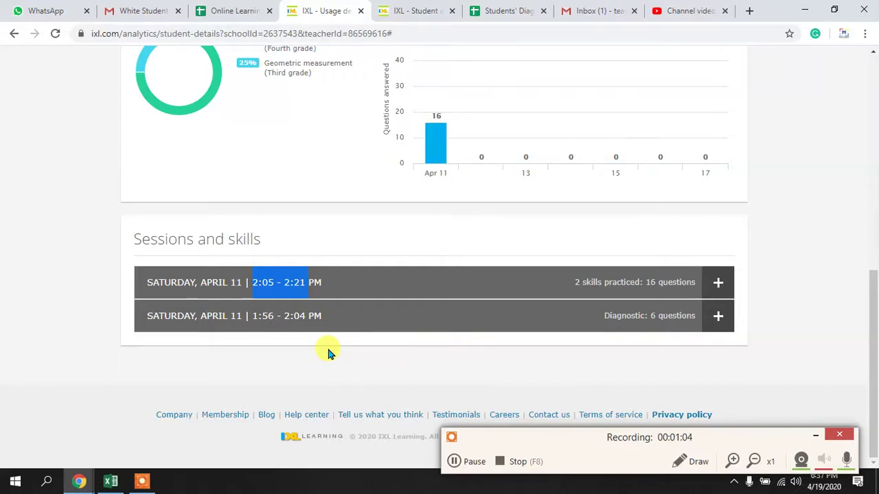
left_click_drag(250, 315, 279, 318)
left_click(262, 312)
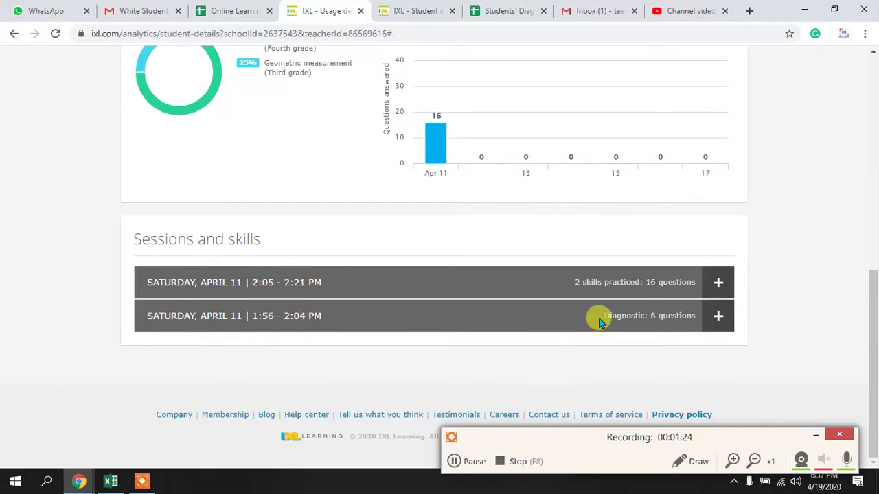
double_click(236, 283)
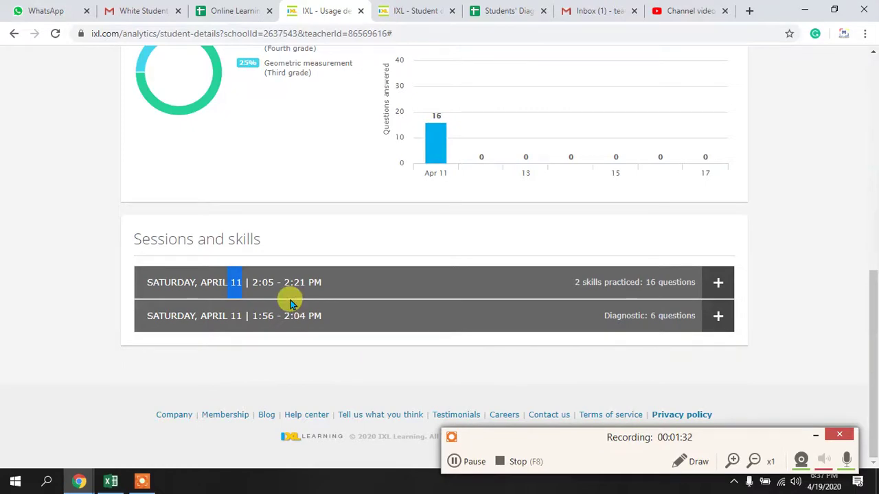
Glance at the rubric spreadsheet, then come back and reselect the session's day number 11
key("alt+Tab")
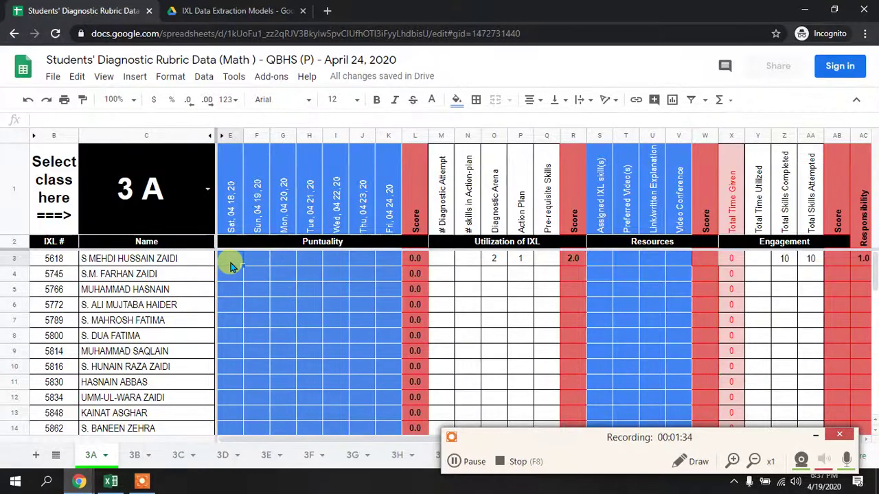
key("alt+Tab")
scroll(298, 291, "up", 3)
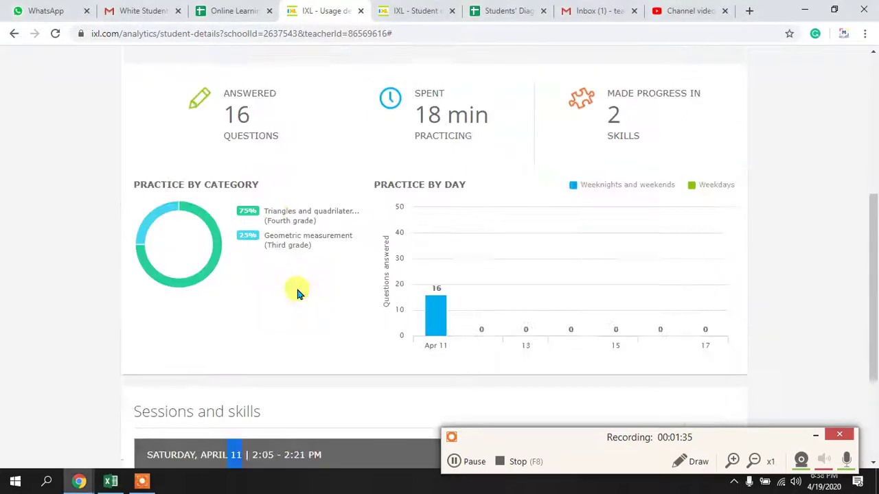
scroll(295, 290, "up", 1)
scroll(230, 347, "down", 3)
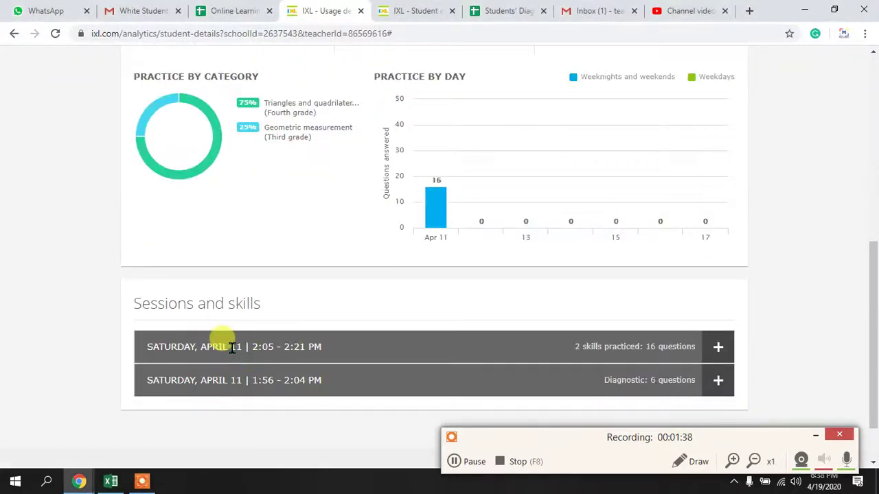
double_click(232, 348)
scroll(275, 369, "up", 5)
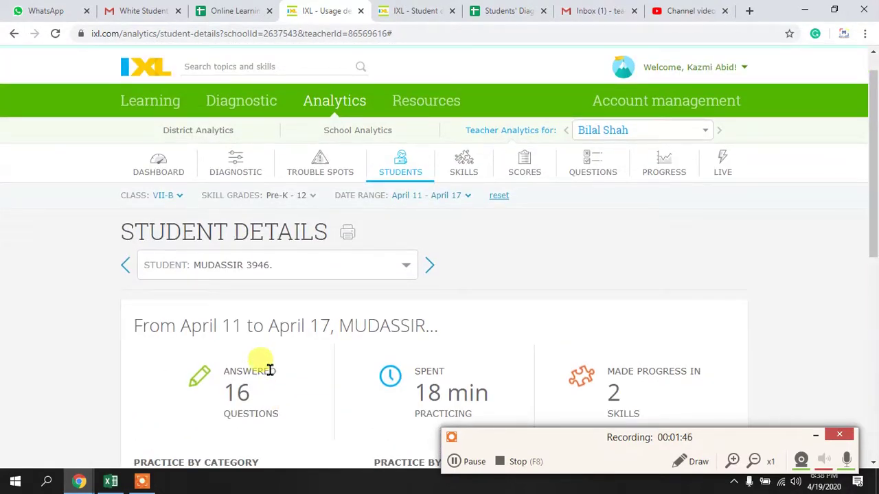
Search bit/ixlmodels in a new Chrome tab, then view the IXL Data Extraction Models folder tab
key("alt+Tab")
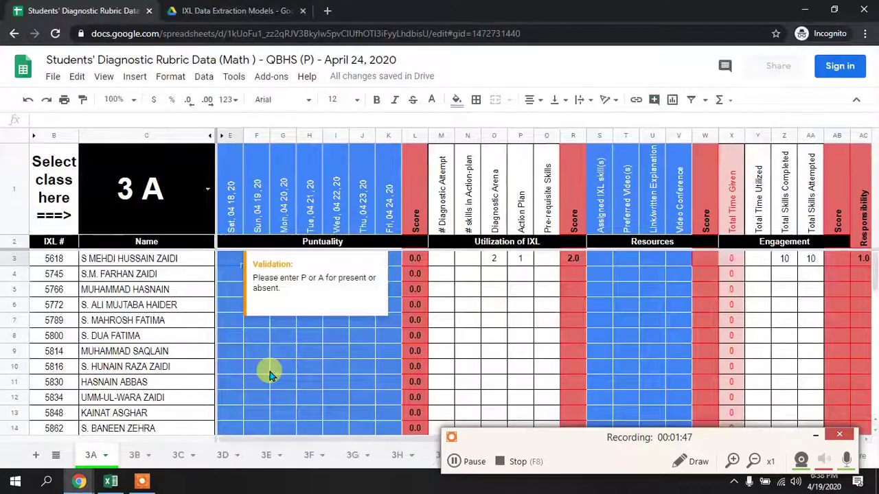
left_click(235, 12)
left_click(326, 10)
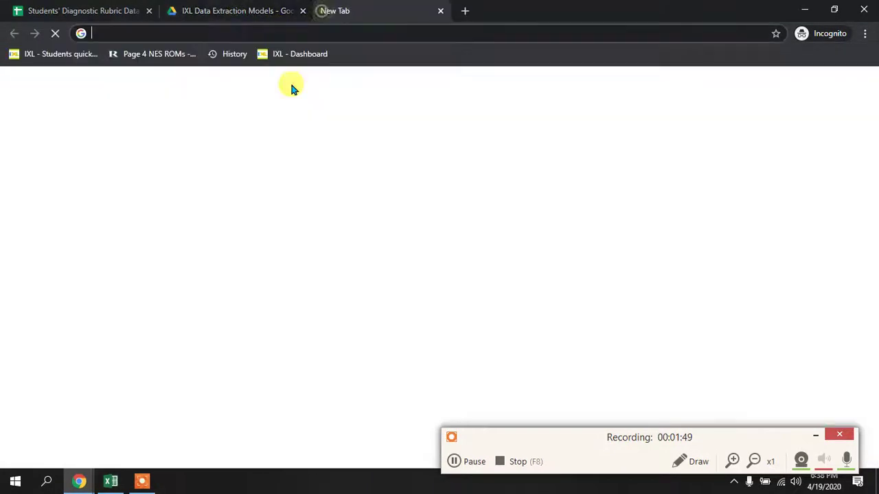
type("bi.l")
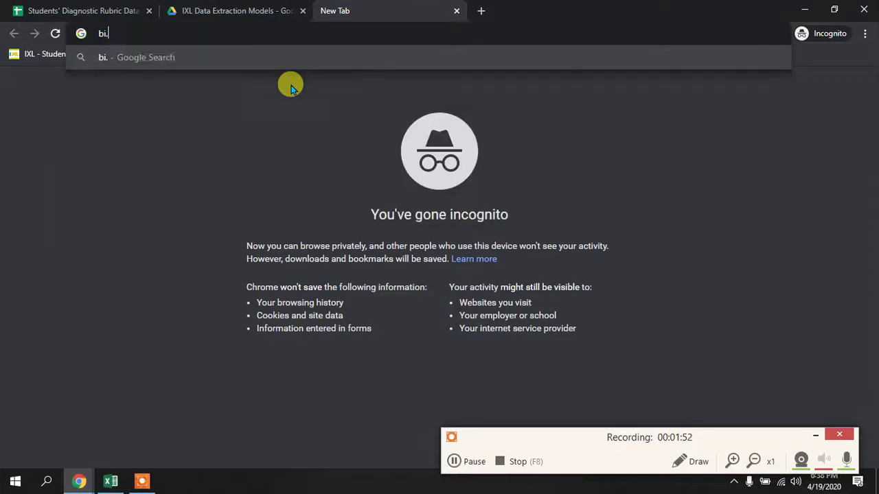
key("BackSpace")
key("BackSpace")
type("t")
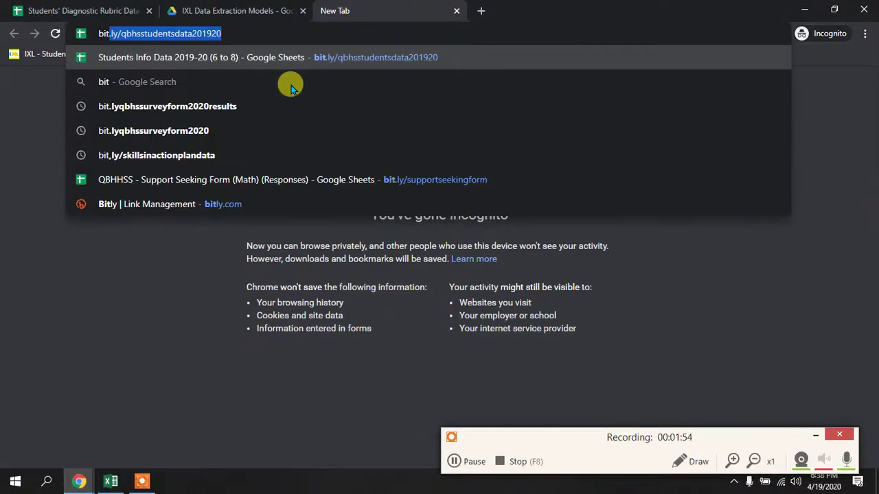
type("/ixlmodels")
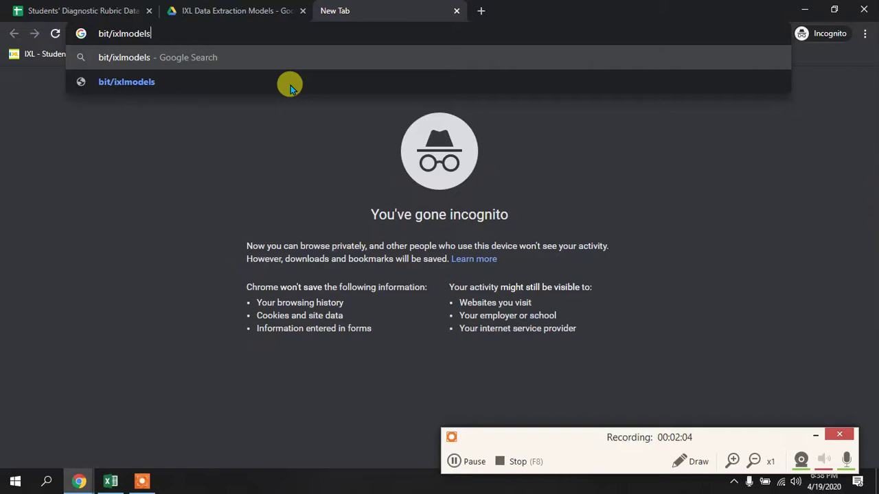
key("Return")
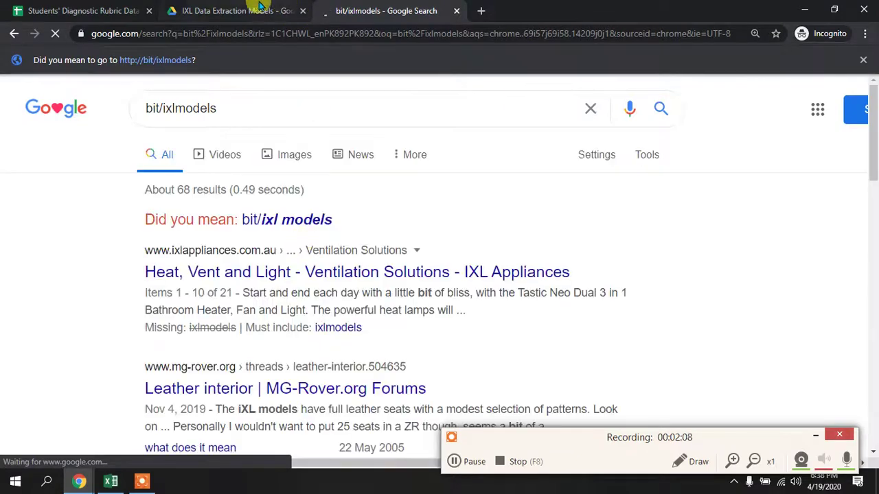
left_click(237, 11)
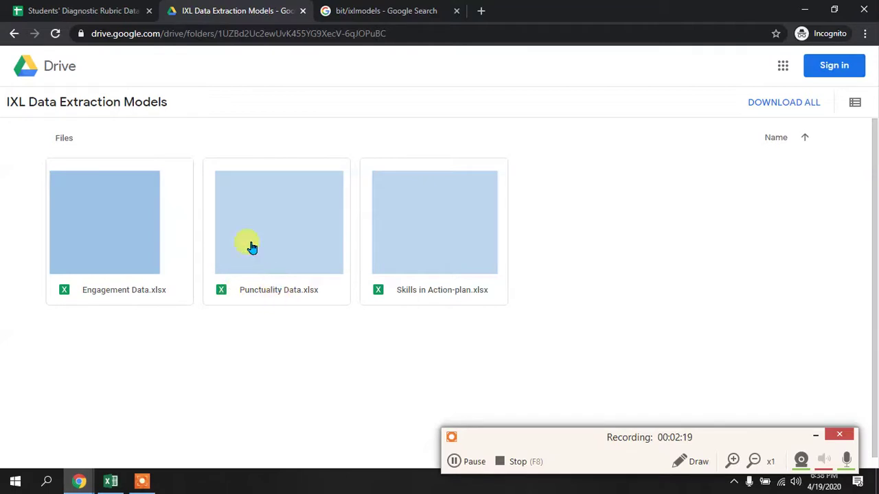
Download Punctuality Data.xlsx, open it in Excel, then return to Chrome from the taskbar
left_click(219, 175)
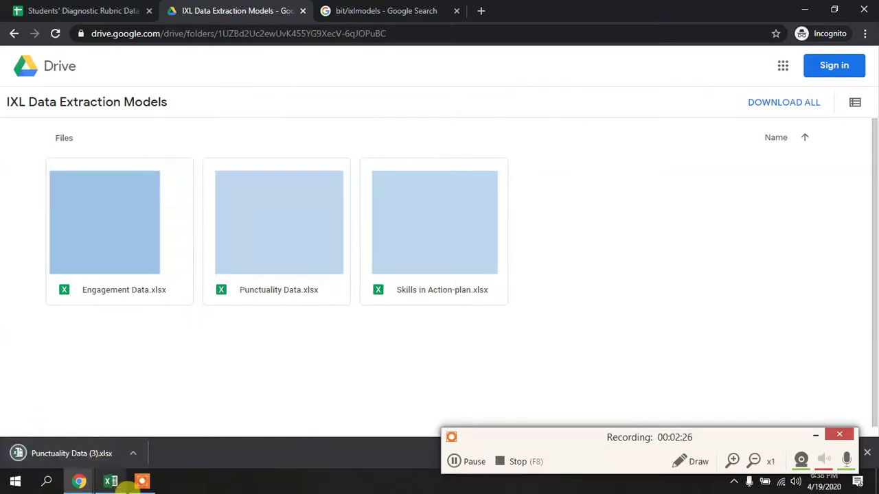
key("alt+Tab")
left_click(111, 482)
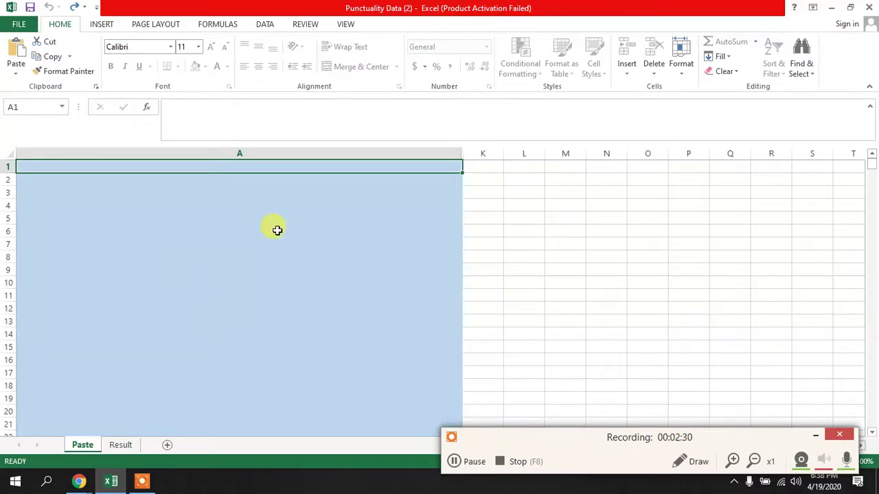
left_click(79, 481)
Review the VII-B Student Details page and bring up its printer options
left_click(81, 434)
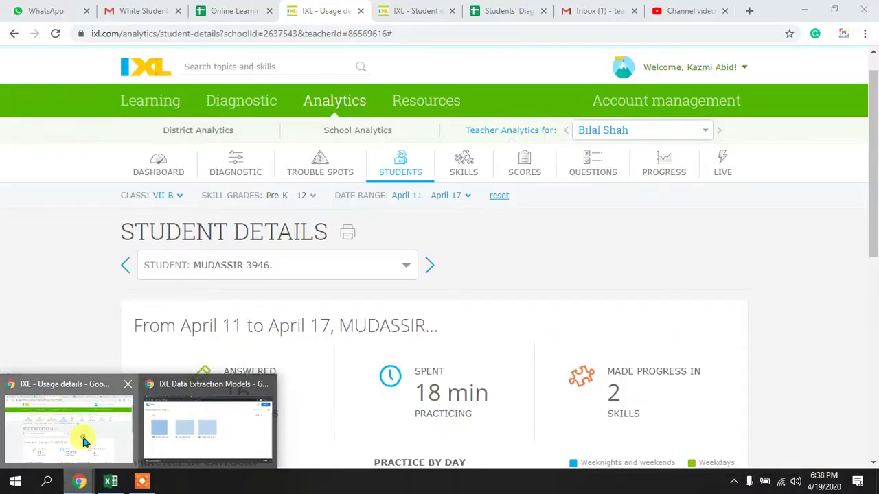
mouse_move(405, 172)
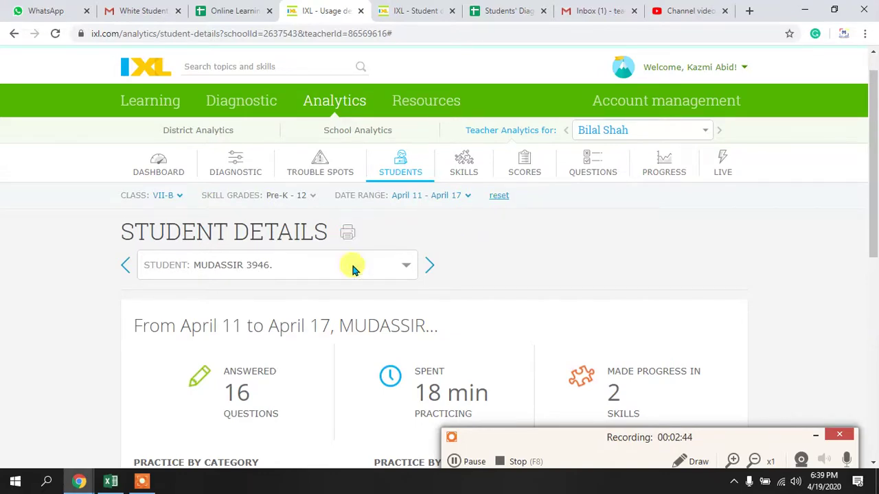
scroll(607, 248, "down", 1)
scroll(575, 241, "down", 3)
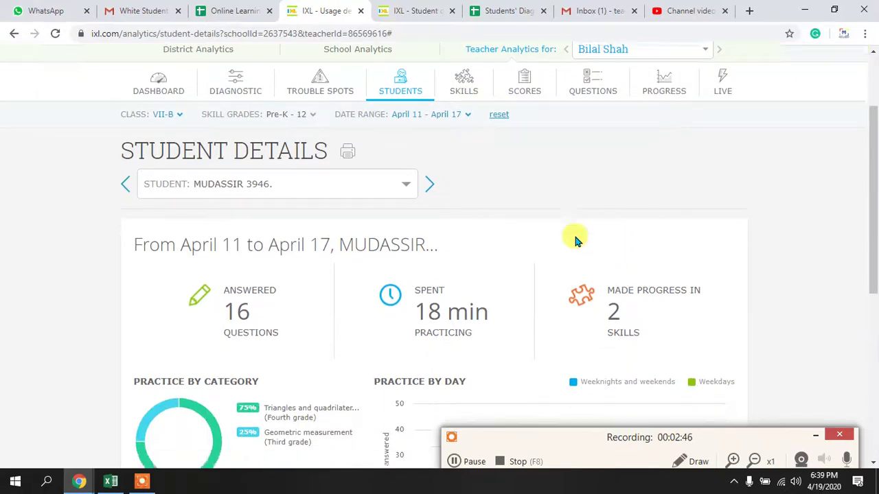
scroll(520, 261, "down", 3)
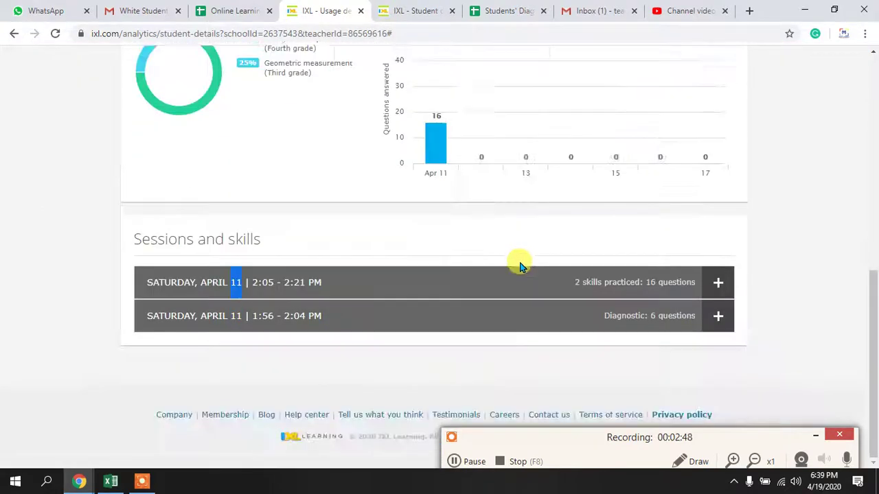
scroll(510, 255, "up", 7)
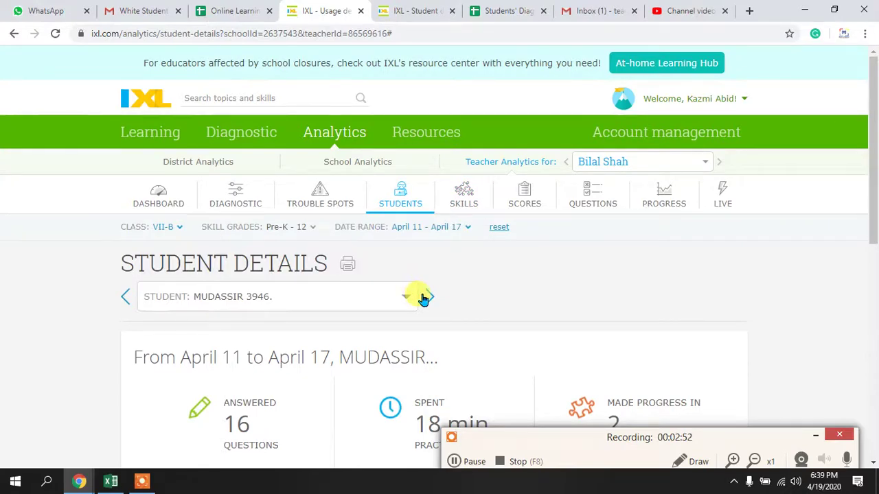
scroll(420, 312, "down", 2)
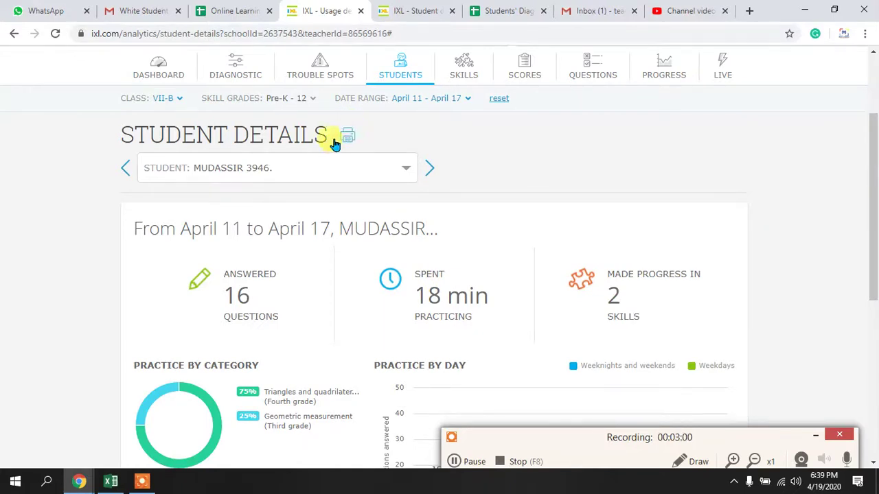
scroll(455, 279, "down", 3)
scroll(520, 348, "up", 2)
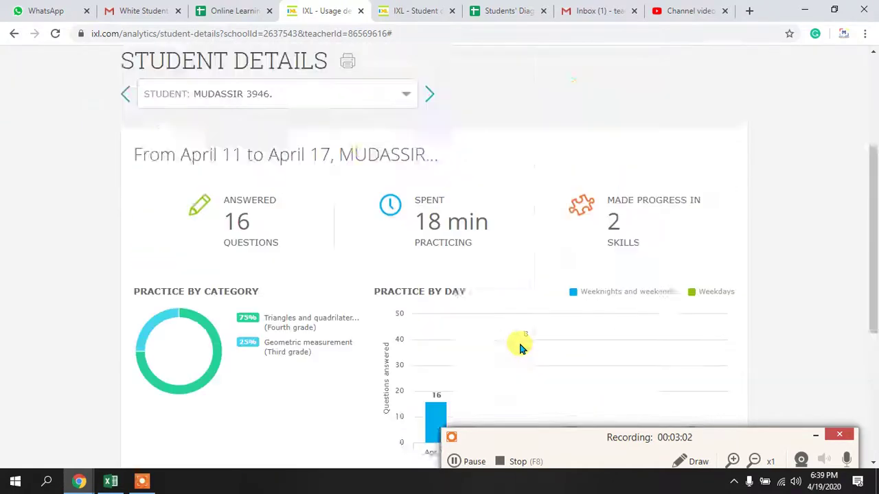
scroll(519, 348, "up", 2)
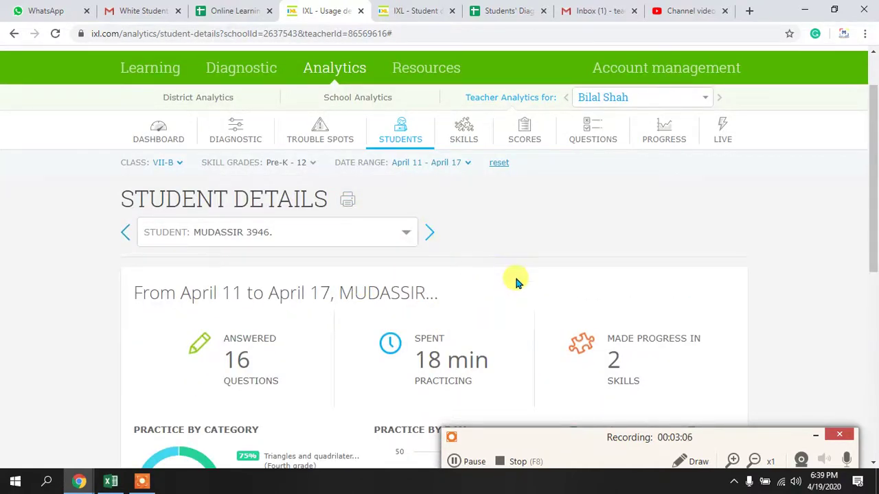
scroll(521, 295, "down", 3)
scroll(404, 309, "up", 3)
left_click(347, 200)
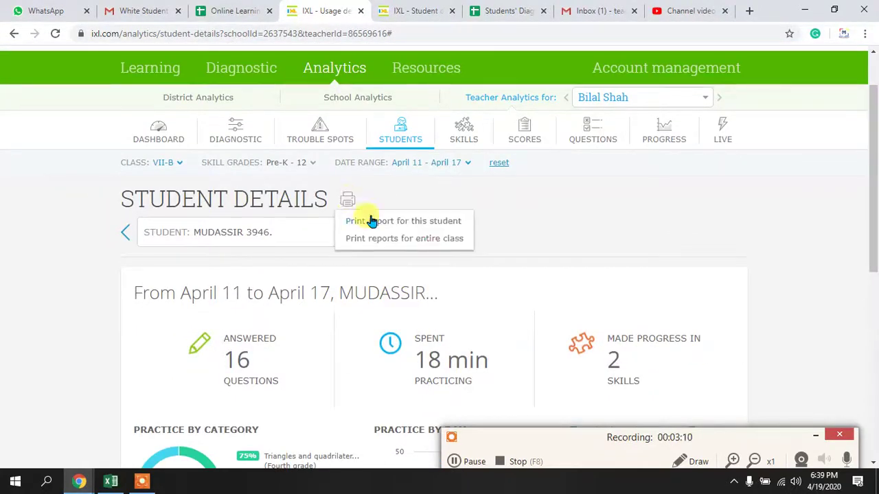
Print reports for the entire class as a 76-page PDF, select all its text, and return to Excel
left_click(405, 241)
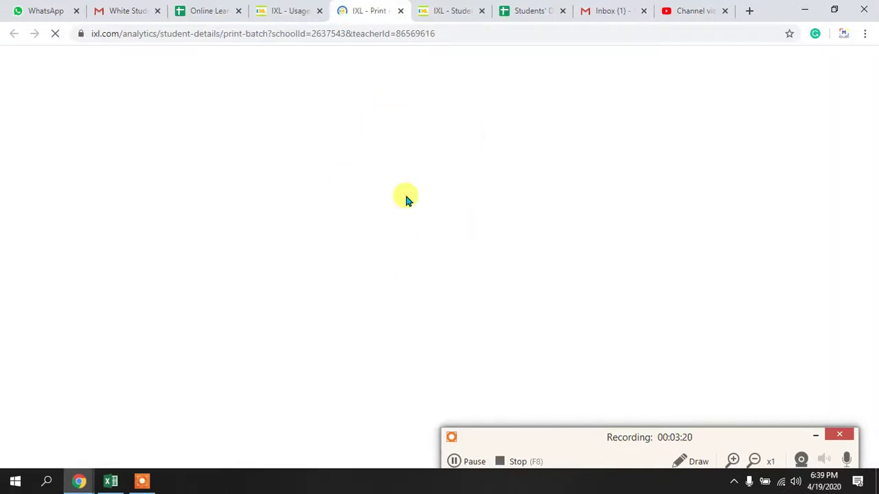
left_click(443, 15)
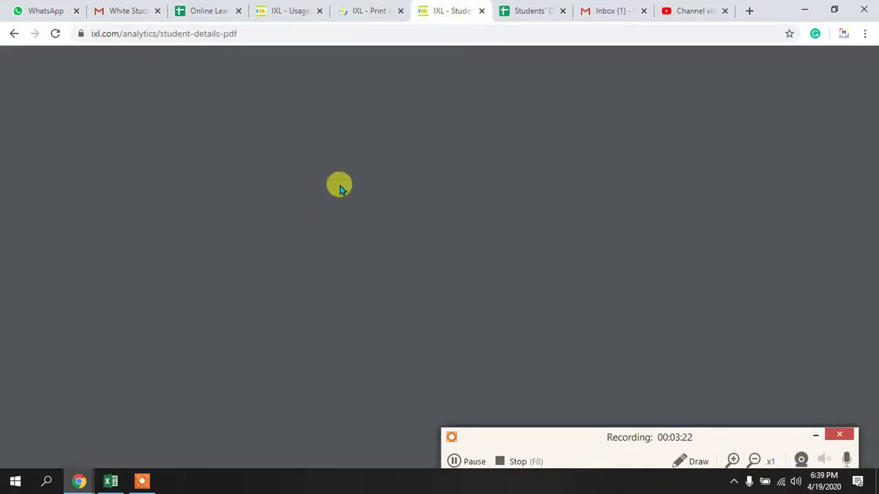
scroll(408, 254, "down", 10)
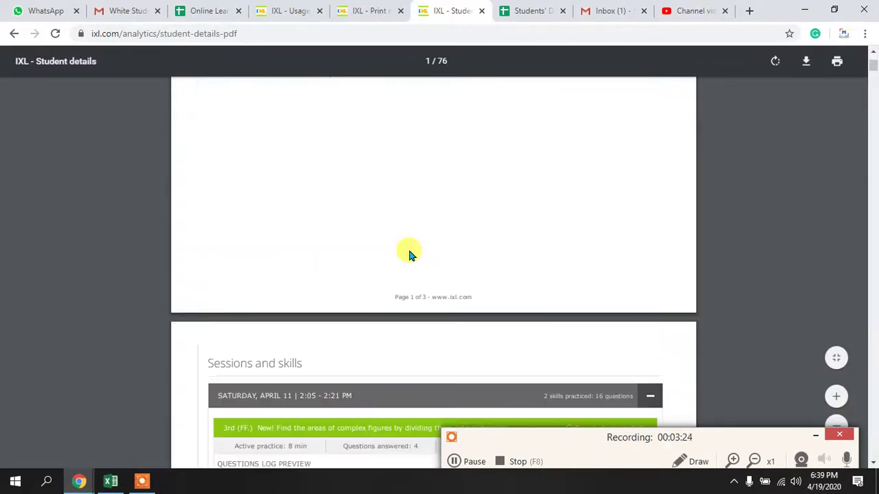
scroll(411, 254, "down", 15)
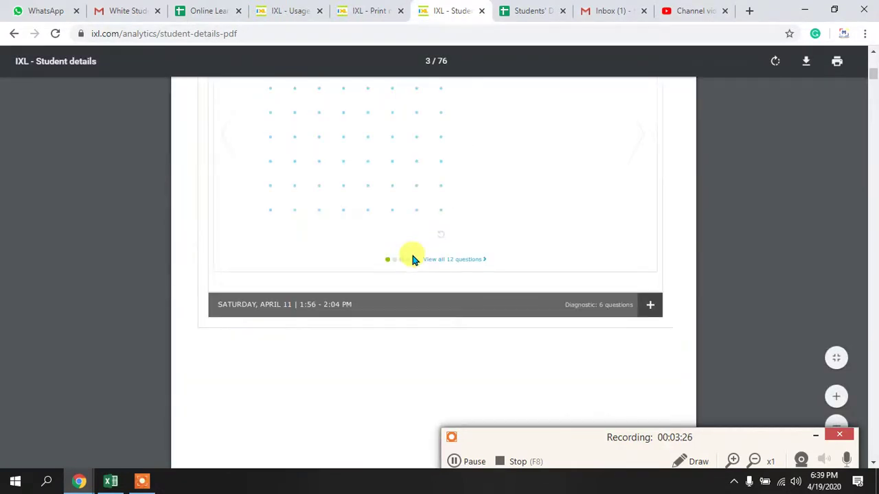
scroll(412, 259, "up", 20)
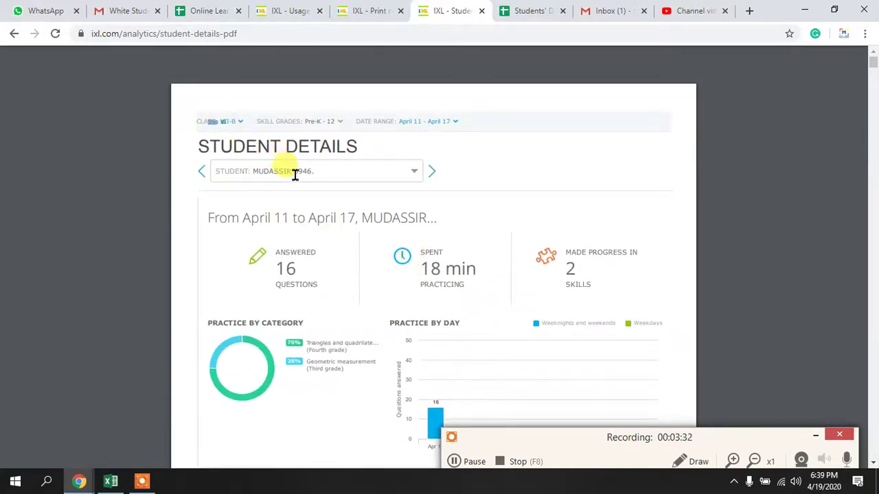
key("ctrl+a")
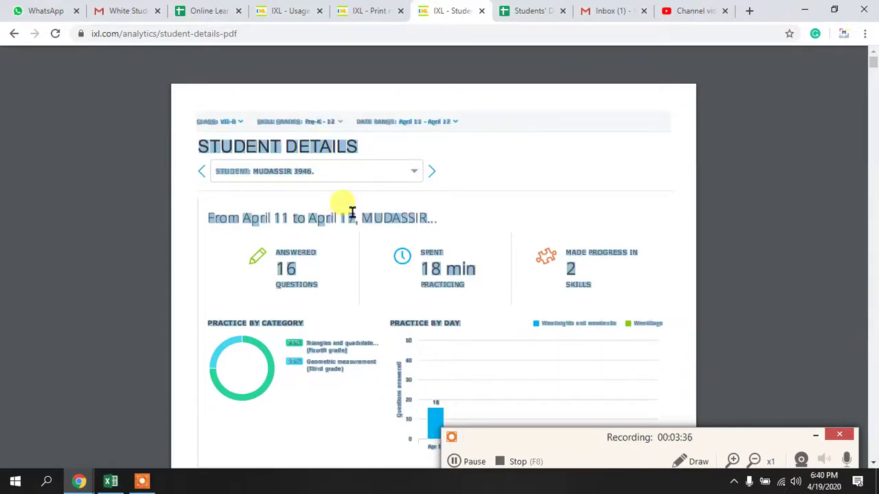
key("alt+Tab")
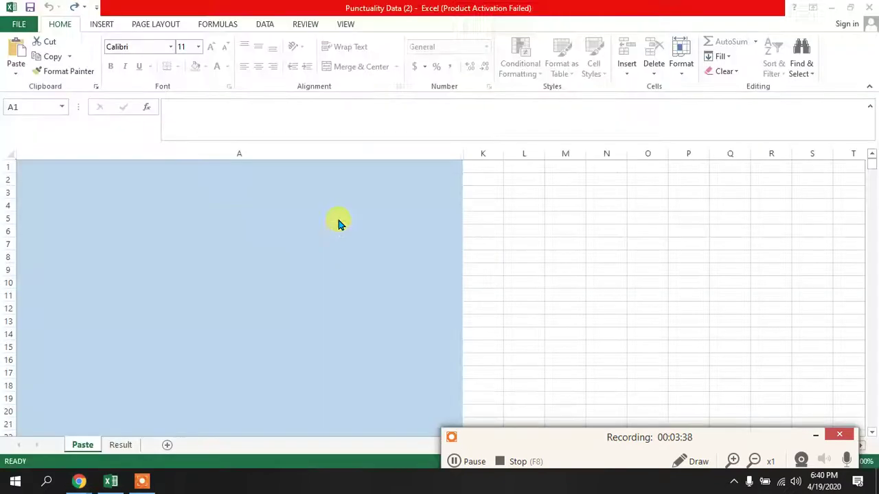
Paste Special the report as Text into cell A1 of the Paste sheet, then view the Result sheet
left_click(224, 170)
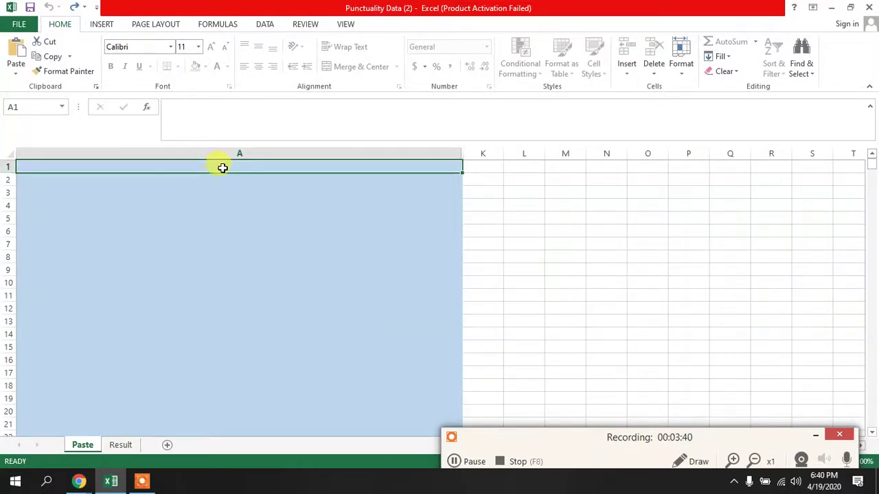
right_click(223, 167)
left_click(281, 237)
left_click(180, 172)
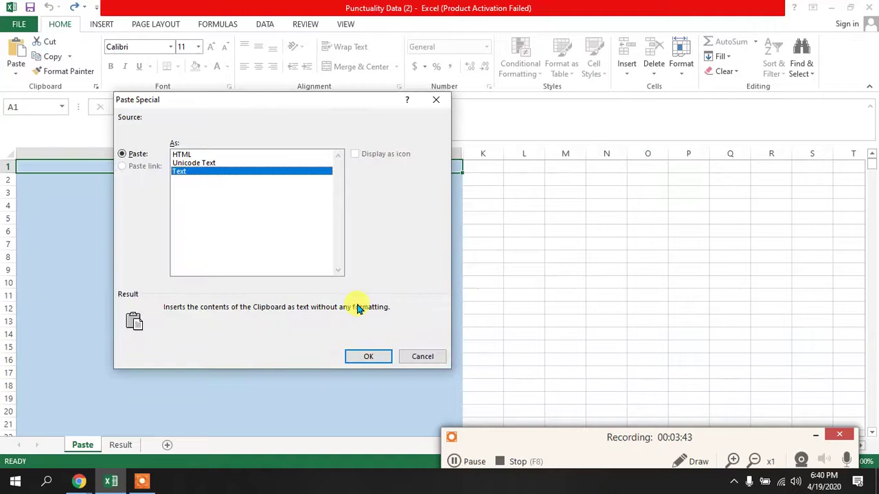
left_click(368, 357)
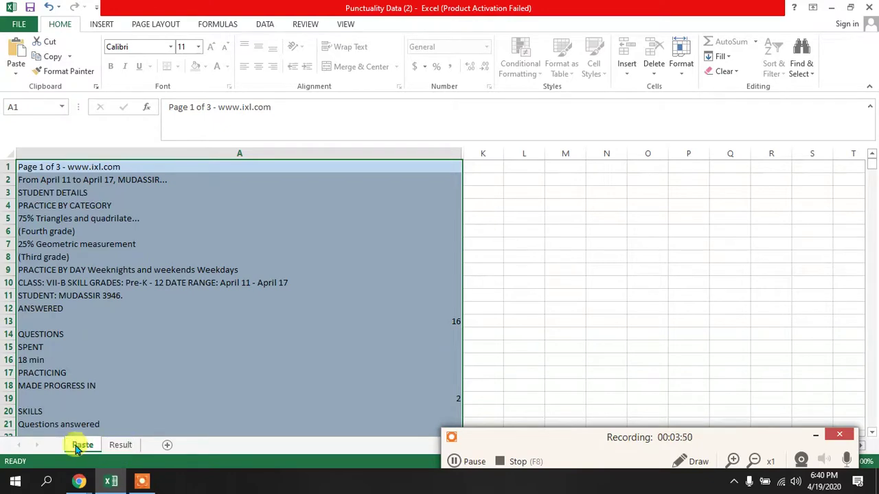
left_click(121, 446)
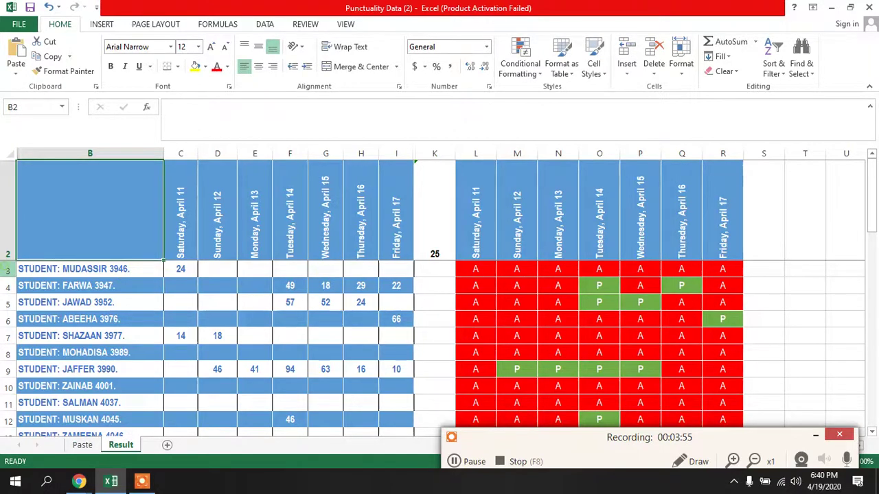
Inspect the C3 formula and FARWA 3947's question counts in F4 to I4
left_click_drag(89, 270, 846, 403)
left_click(181, 271)
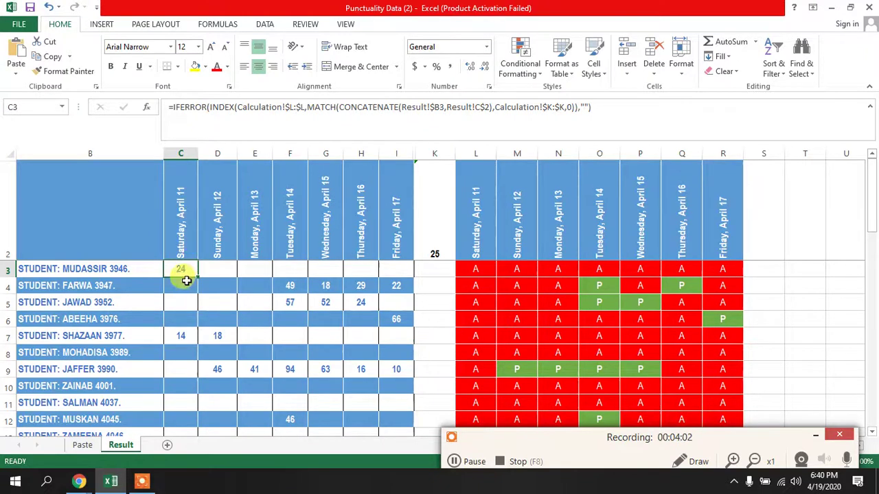
left_click(8, 286)
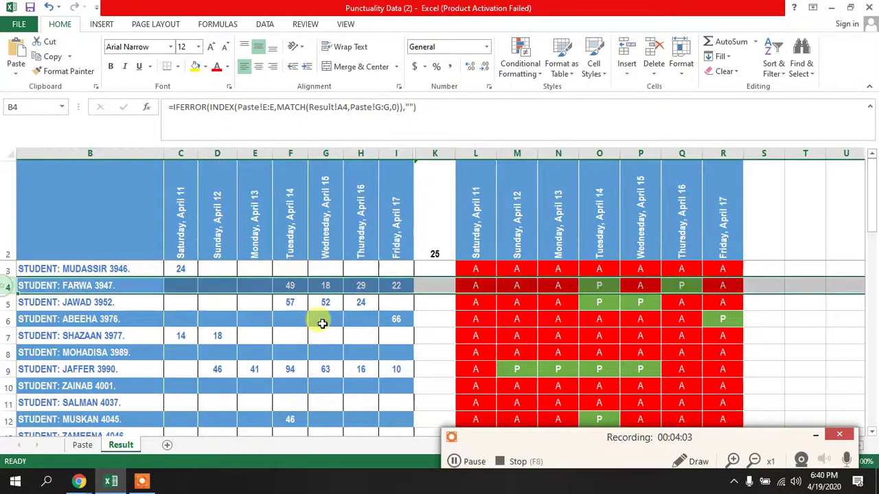
left_click_drag(291, 286, 404, 287)
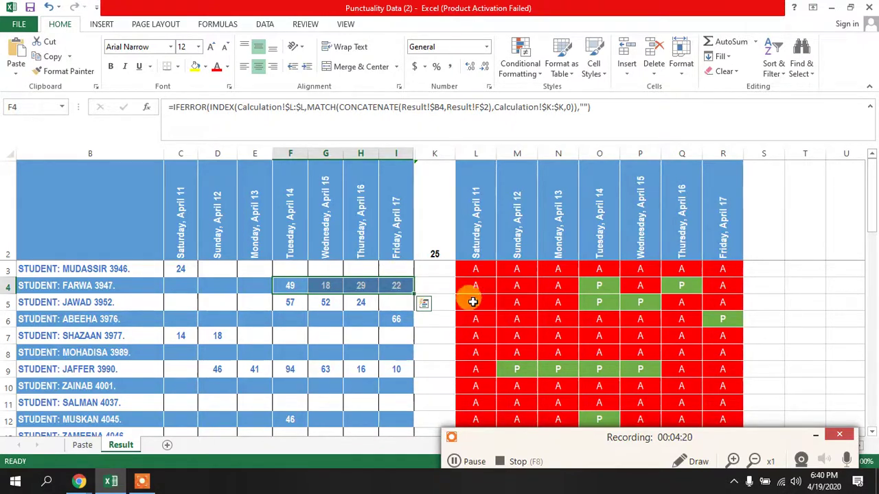
Check the attendance grid L3:R9 formulas in O4, G4 and P4, then scroll to the last student
scroll(473, 304, "down", 2)
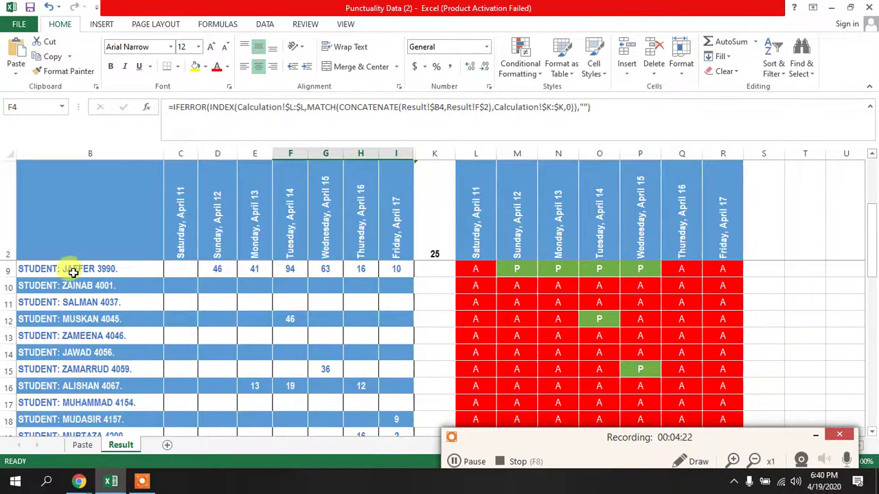
scroll(233, 289, "down", 5)
scroll(233, 299, "up", 7)
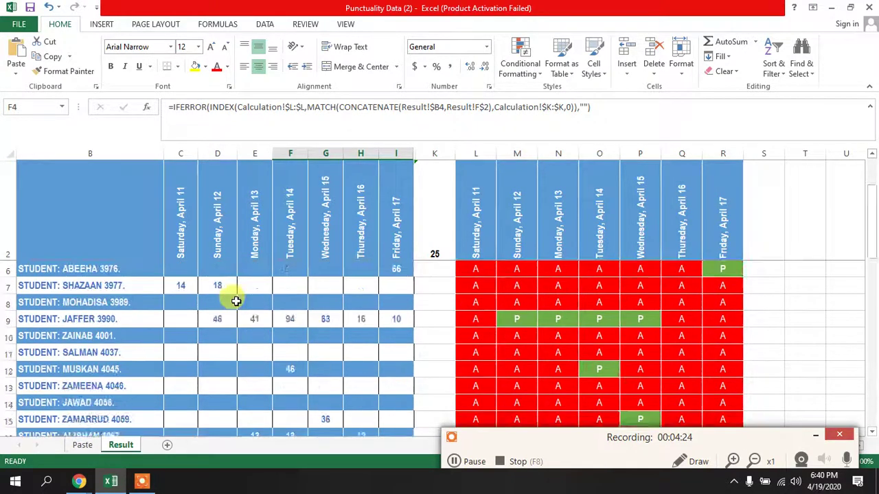
left_click_drag(475, 268, 731, 377)
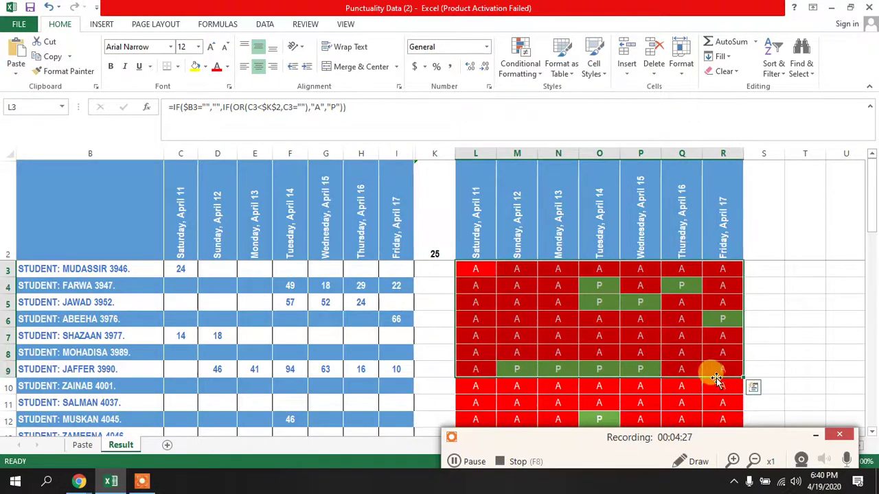
left_click(599, 284)
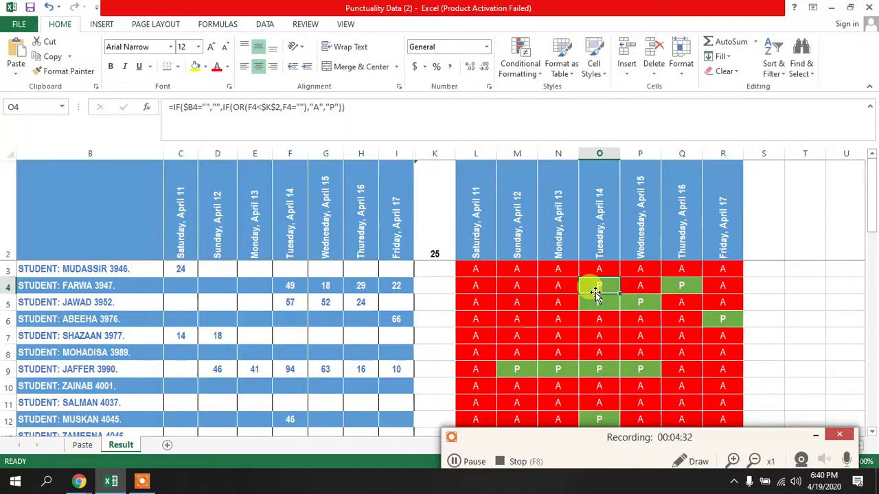
left_click(328, 287)
left_click(640, 288)
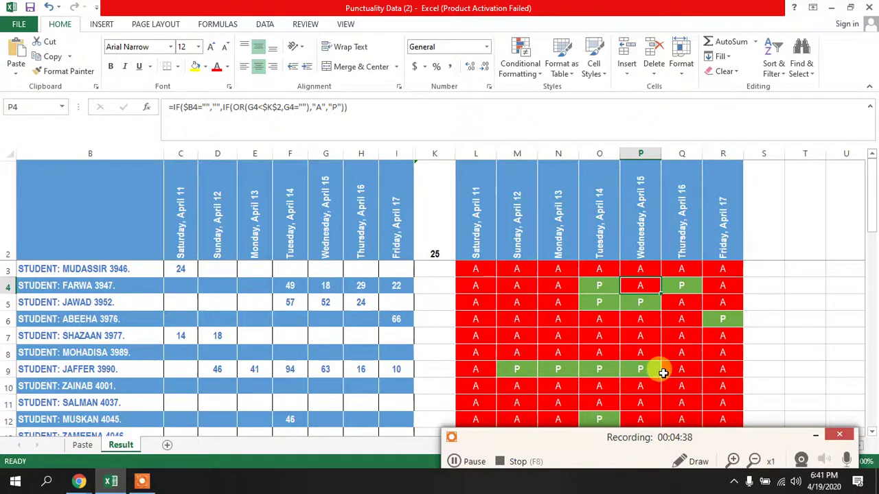
scroll(657, 327, "down", 2)
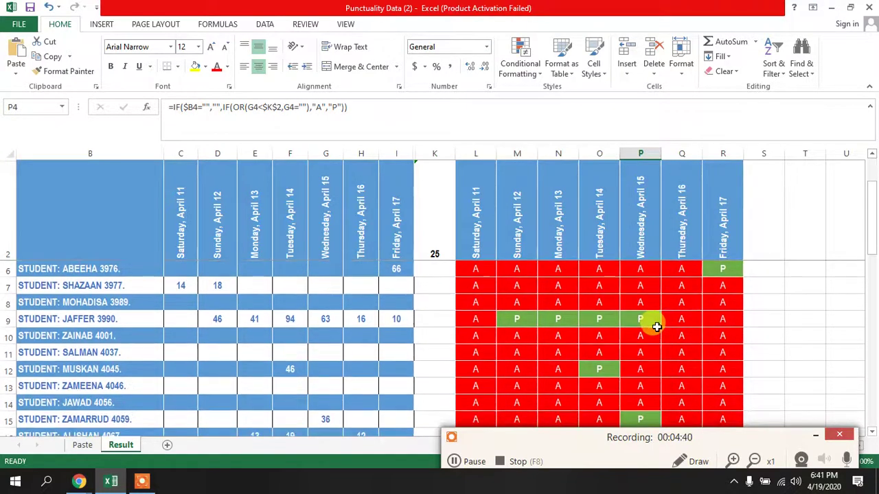
scroll(657, 327, "down", 5)
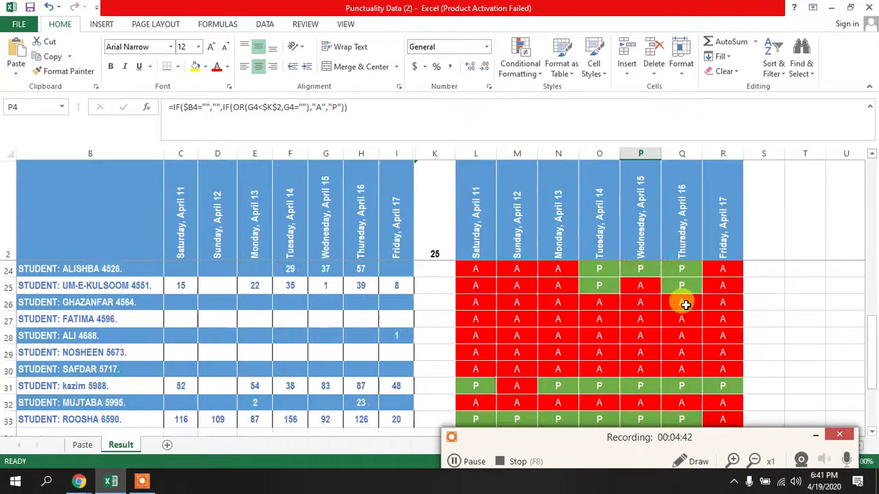
scroll(643, 332, "down", 1)
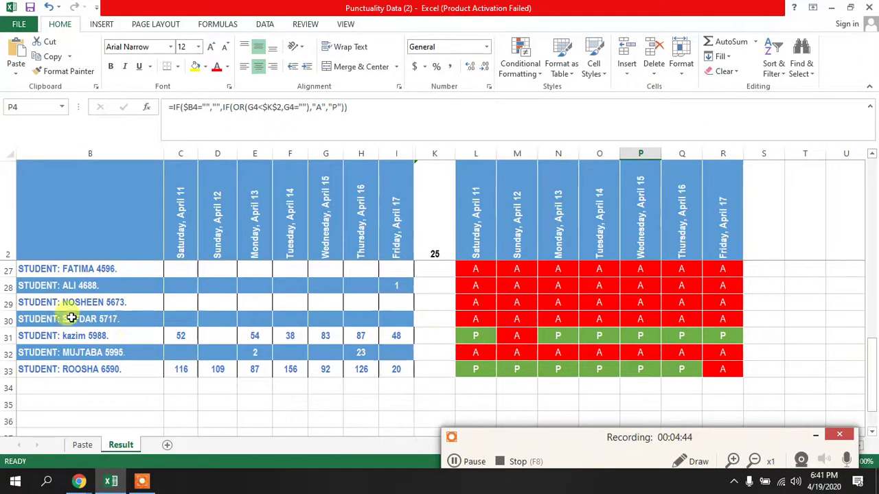
key("alt+Tab")
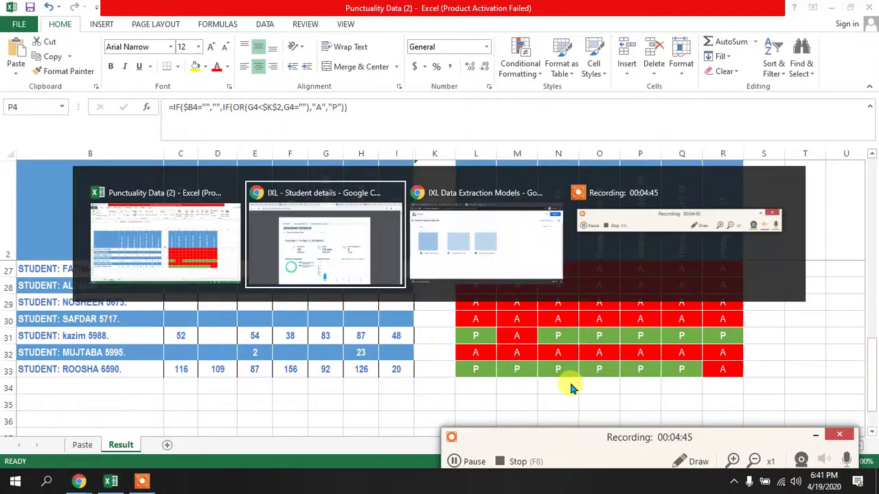
key("alt+Tab")
left_click(94, 11)
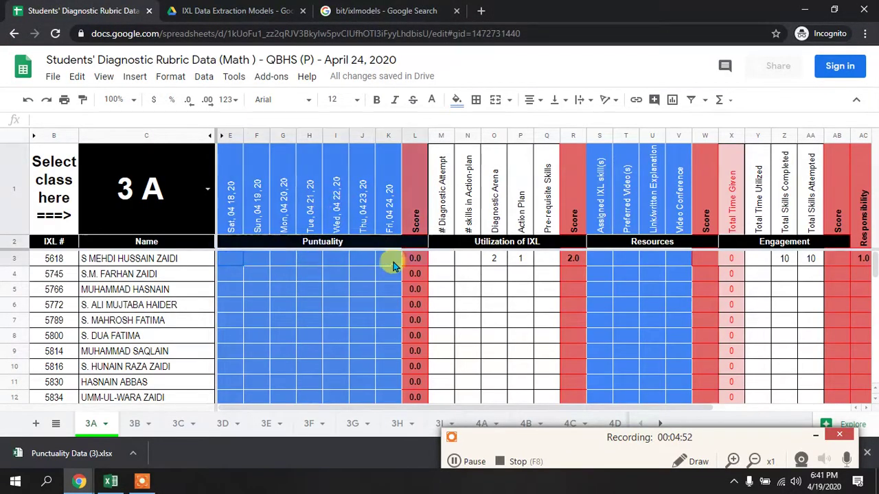
key("alt+Tab")
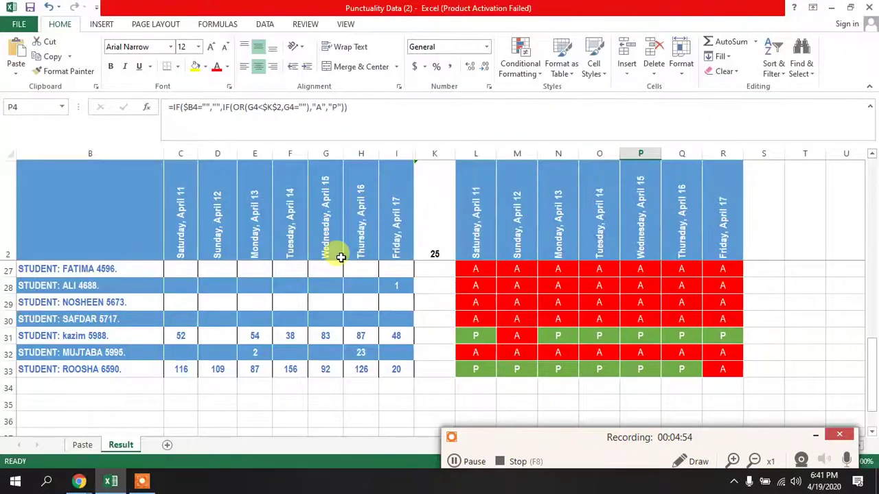
scroll(491, 280, "up", 8)
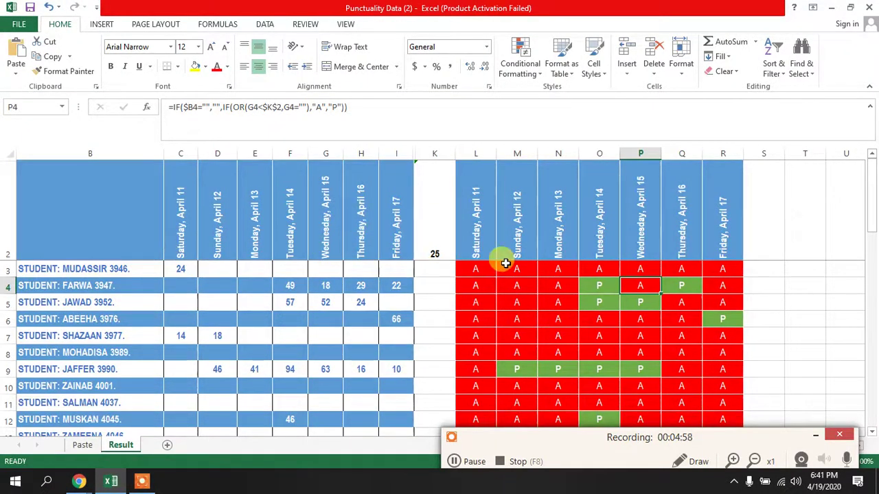
key("alt+Tab")
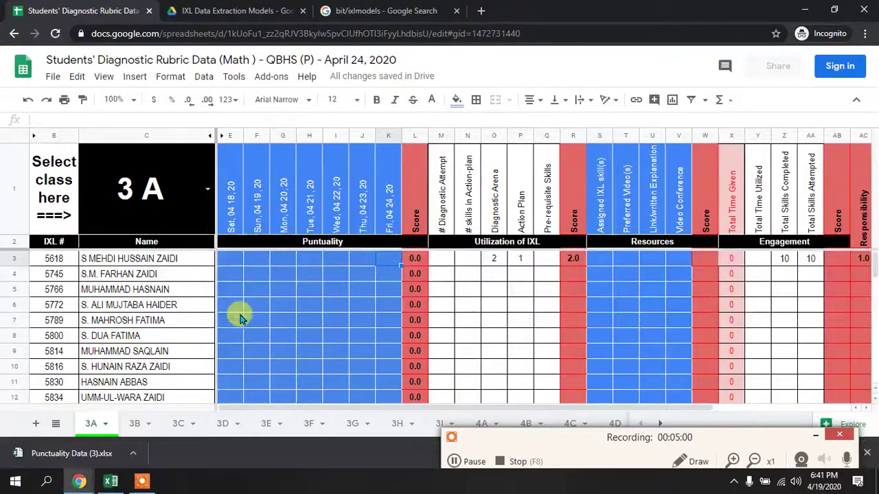
key("alt+Tab")
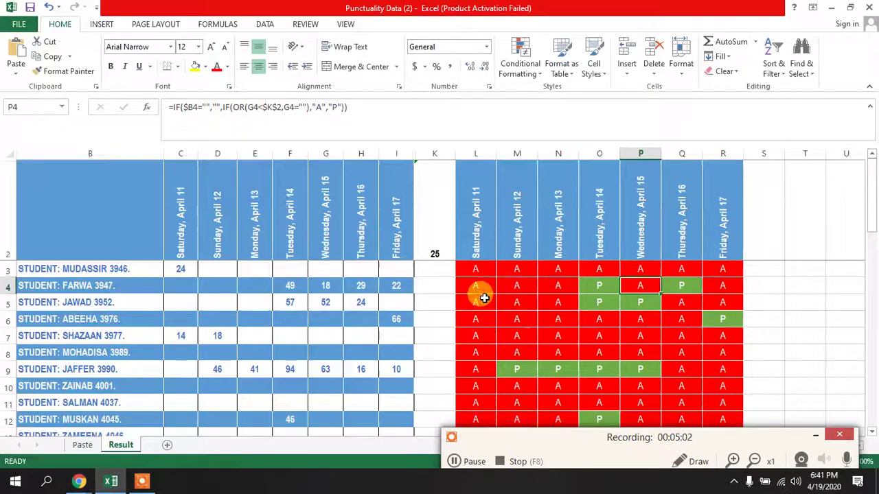
left_click_drag(474, 268, 735, 391)
scroll(735, 391, "down", 4)
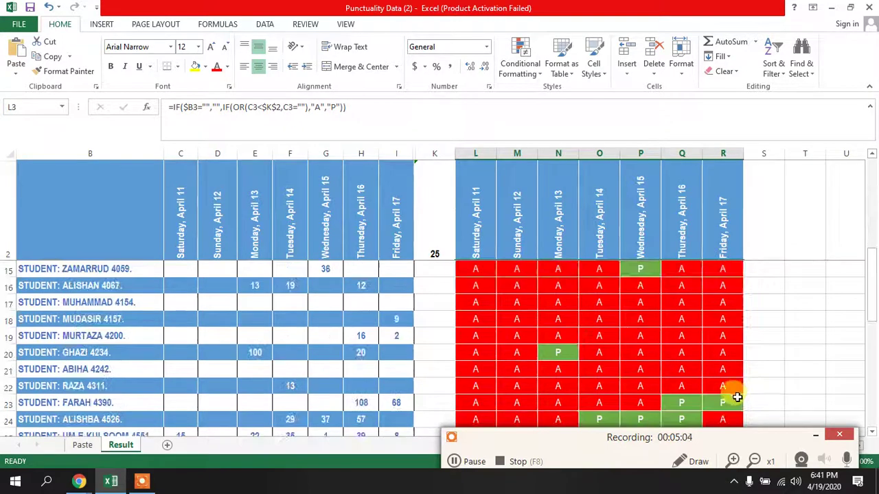
key("alt+Tab")
left_click(227, 257)
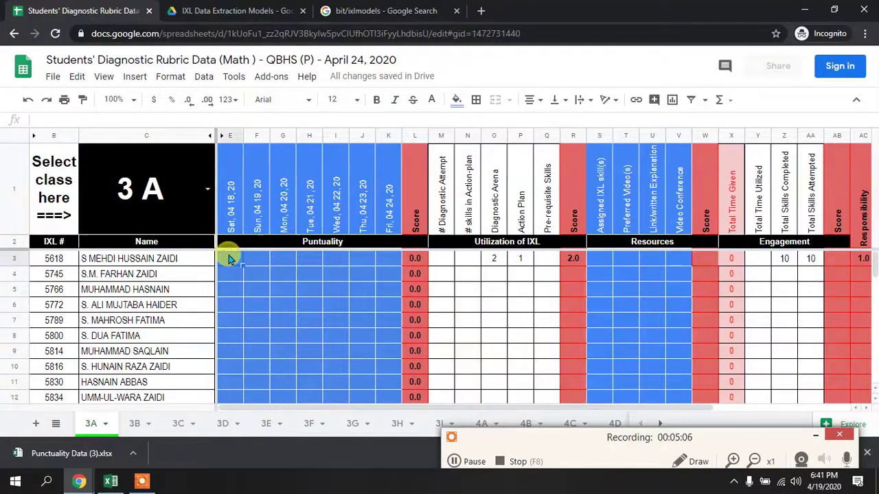
key("alt+Tab")
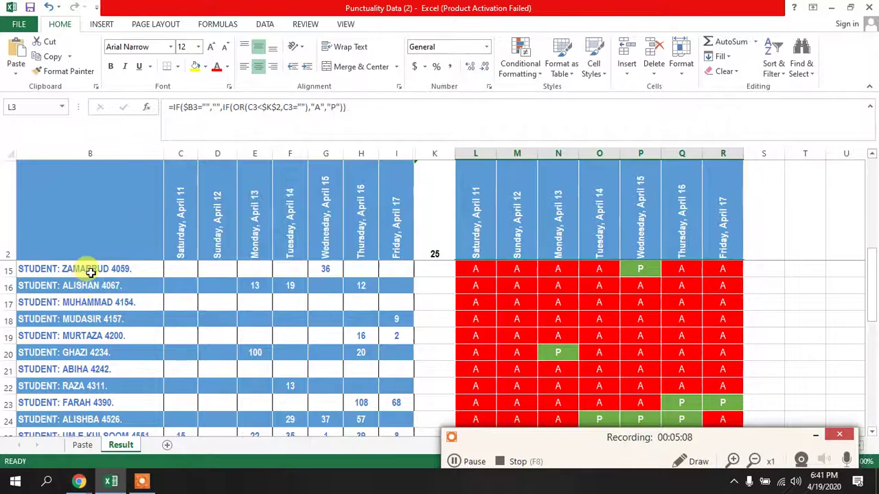
left_click_drag(86, 269, 107, 353)
scroll(185, 346, "down", 3)
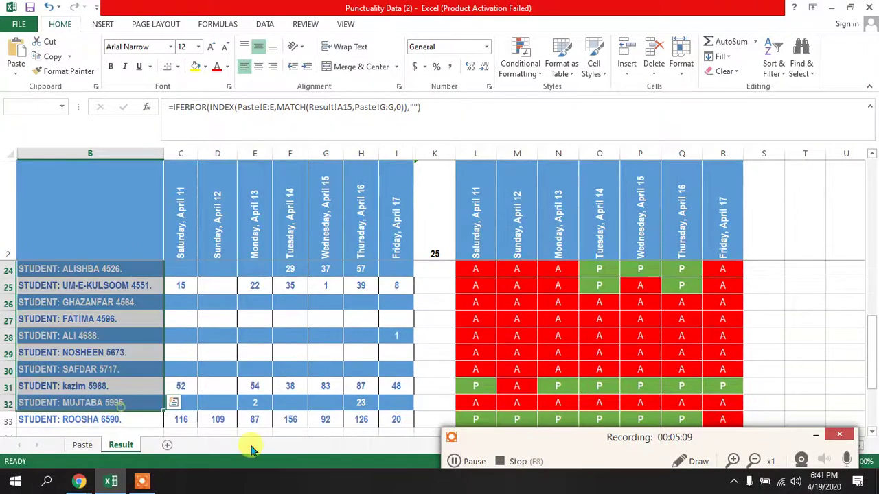
key("alt+Tab")
left_click(134, 262)
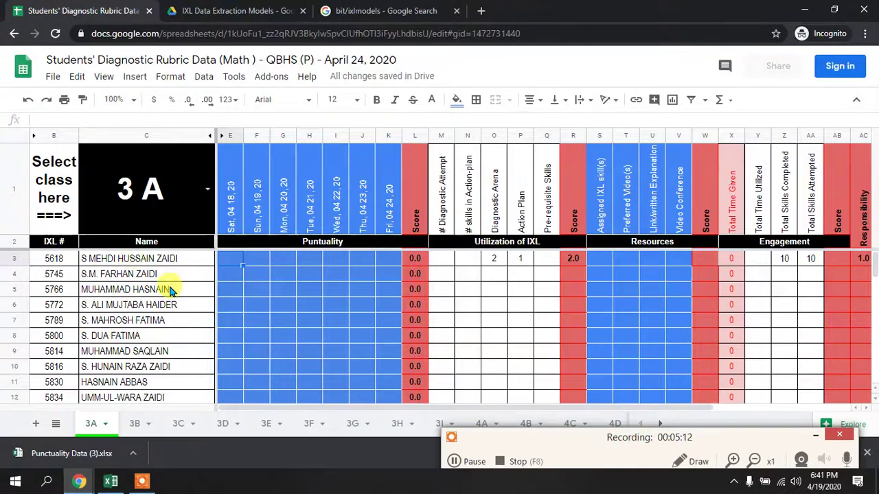
scroll(168, 302, "down", 2)
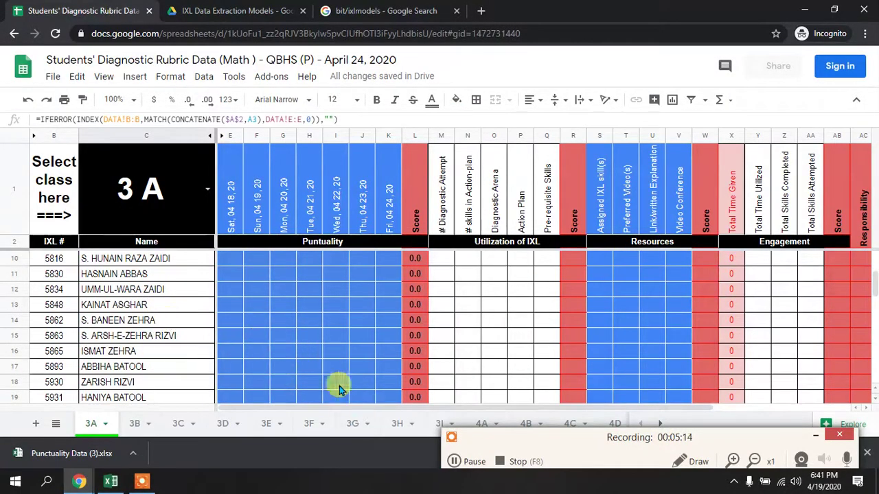
key("alt+Tab")
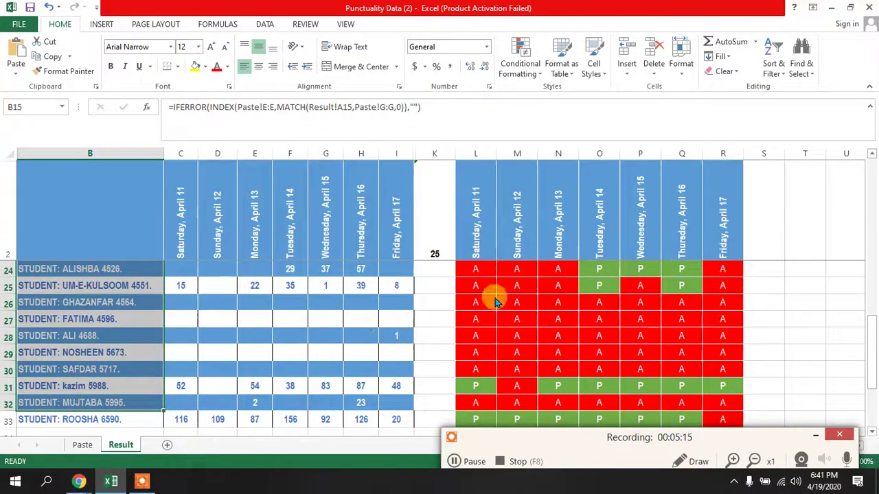
key("alt+Tab")
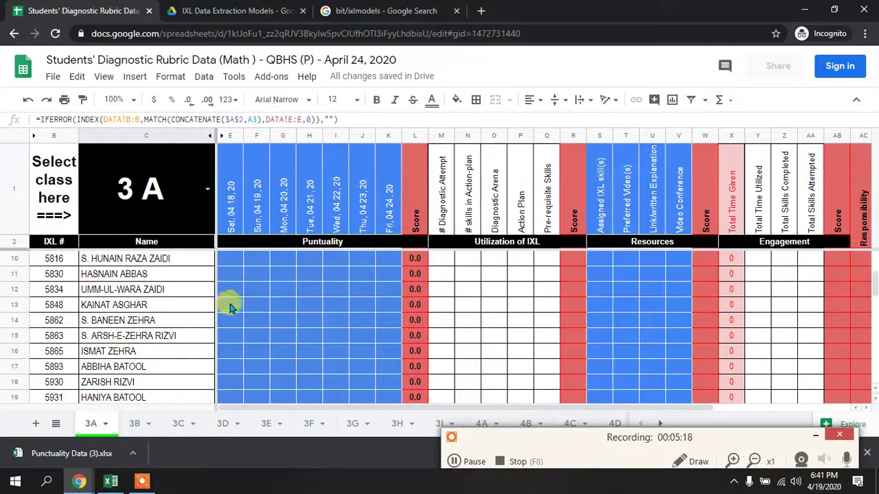
scroll(231, 307, "up", 3)
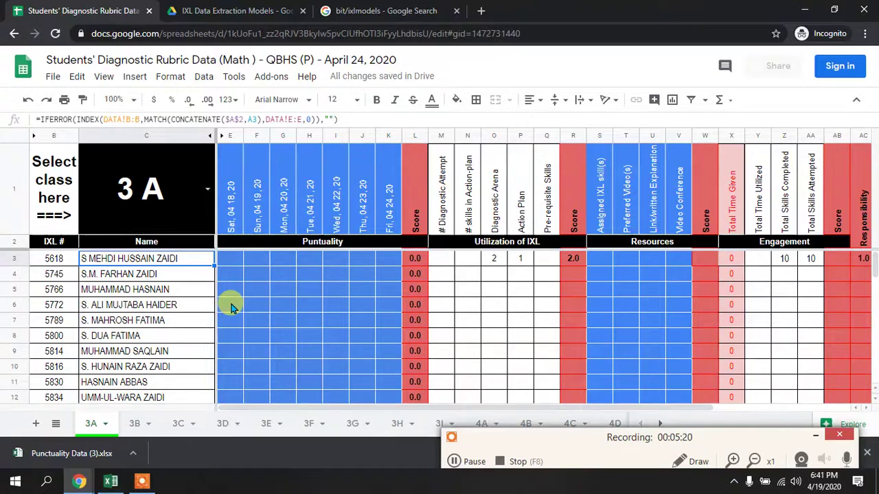
key("alt+Tab")
key("alt+Tab")
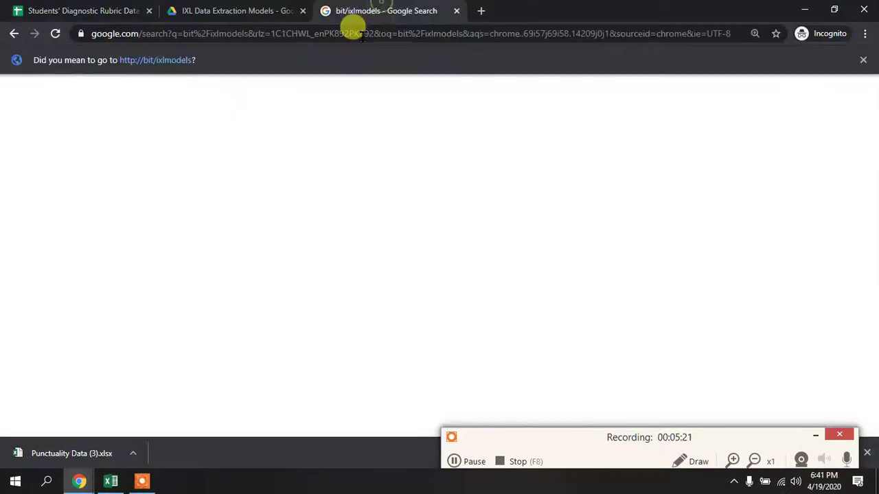
Enter bit.ly/ixlmodels, view the IXL Data Extraction Models Drive tab, then switch to the IXL report
left_click(364, 42)
type("bit")
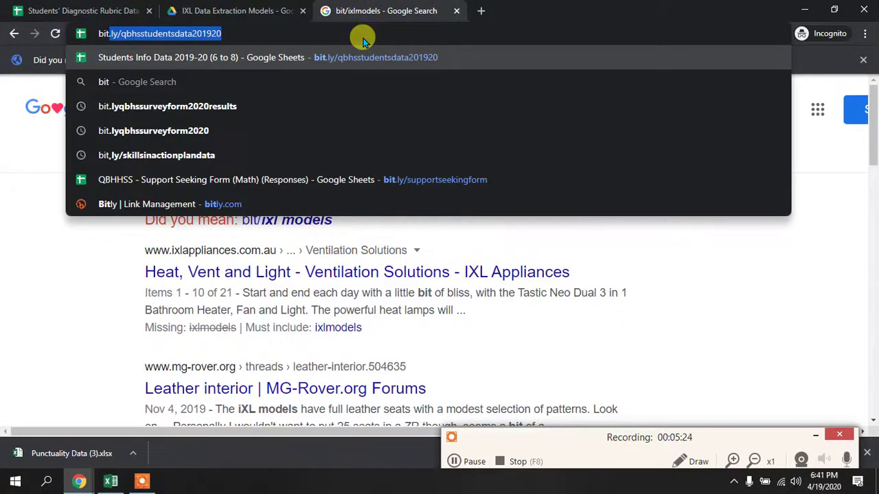
type(".ly/ixlmodels")
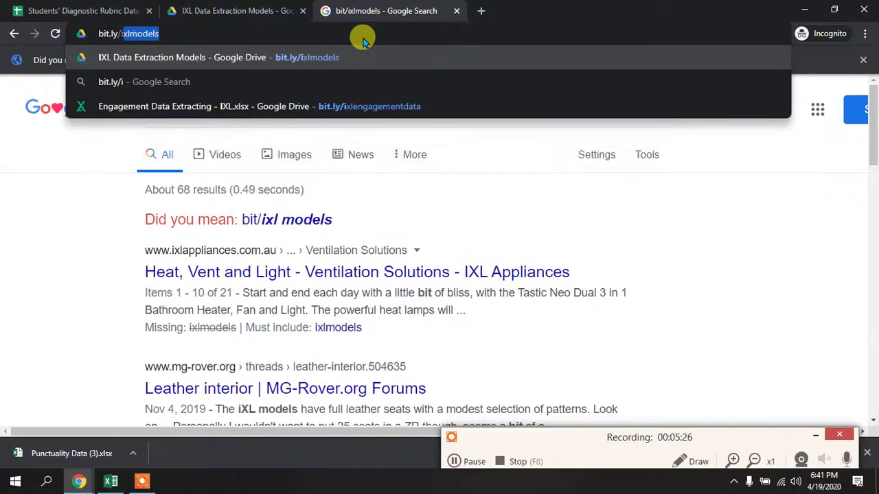
left_click(220, 10)
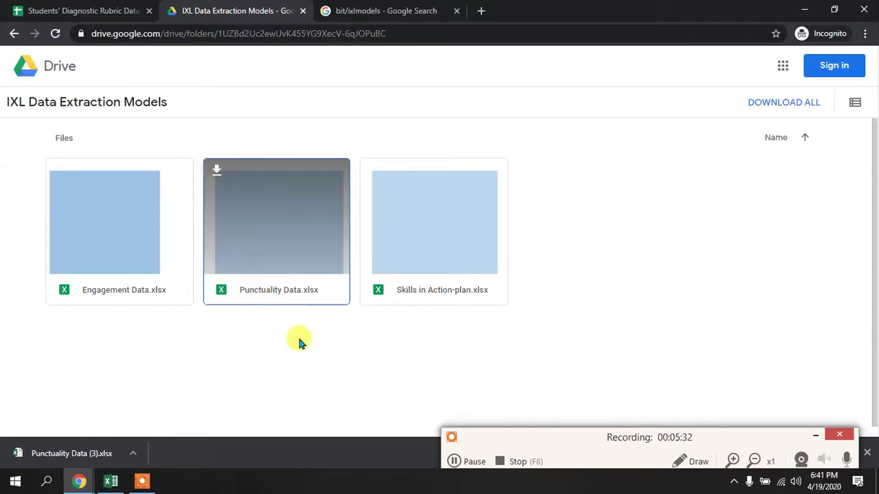
key("alt+Tab")
key("alt+Tab")
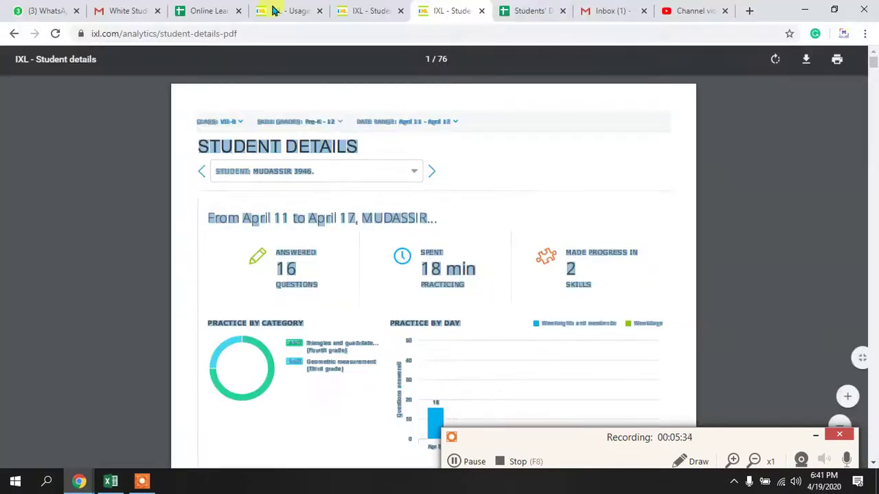
Check IXL's Student Details report and its printable PDF, then return to the Punctuality Data Result sheet
left_click(288, 10)
mouse_move(400, 130)
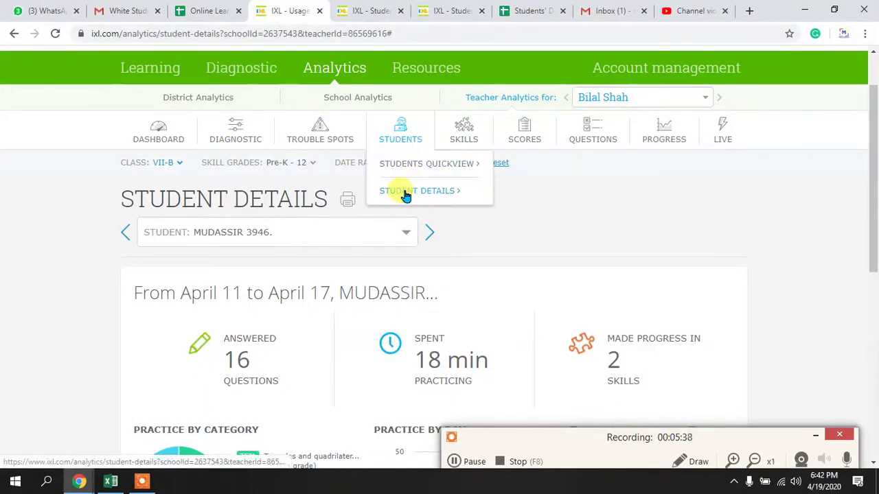
left_click(347, 200)
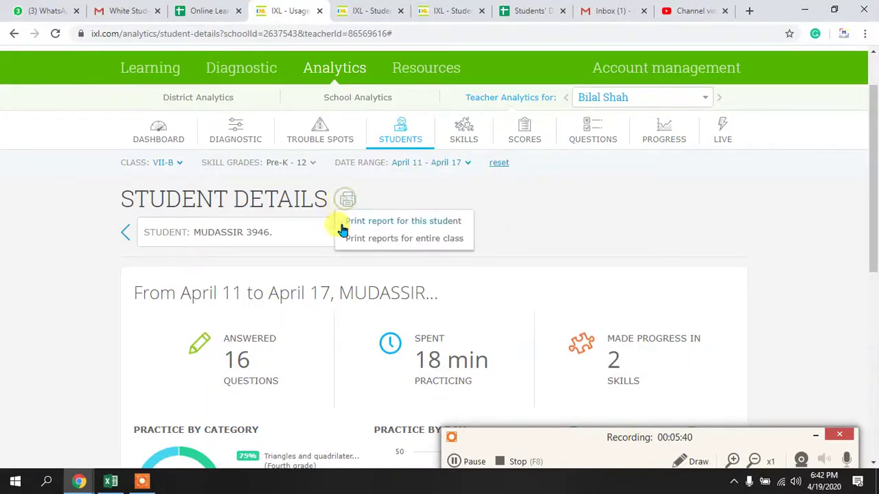
left_click(371, 15)
key("alt+Tab")
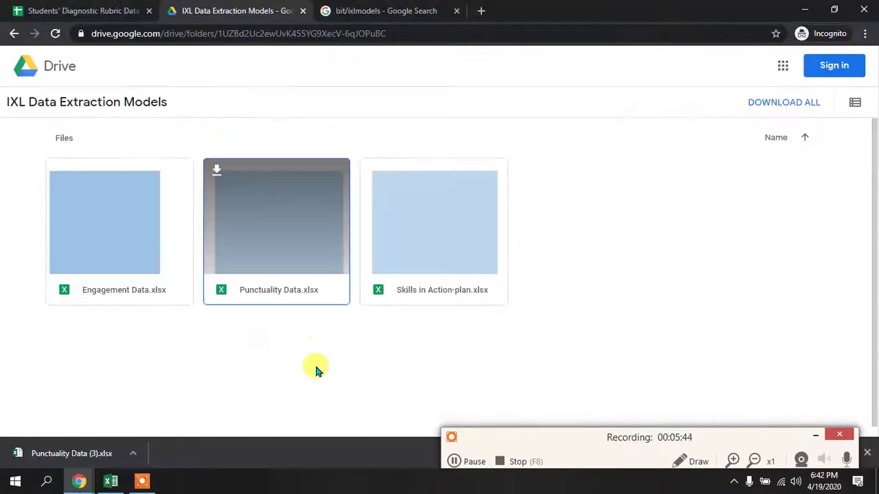
key("alt+Tab")
key("alt+Tab")
left_click(82, 445)
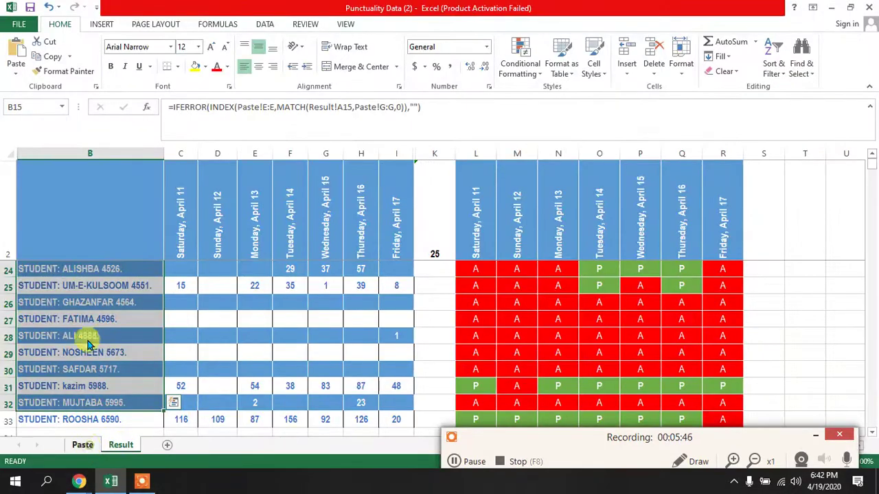
left_click(122, 445)
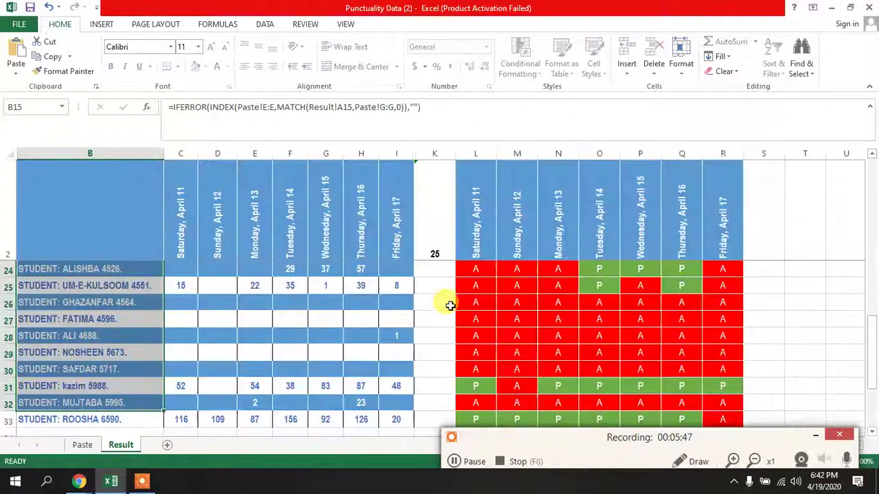